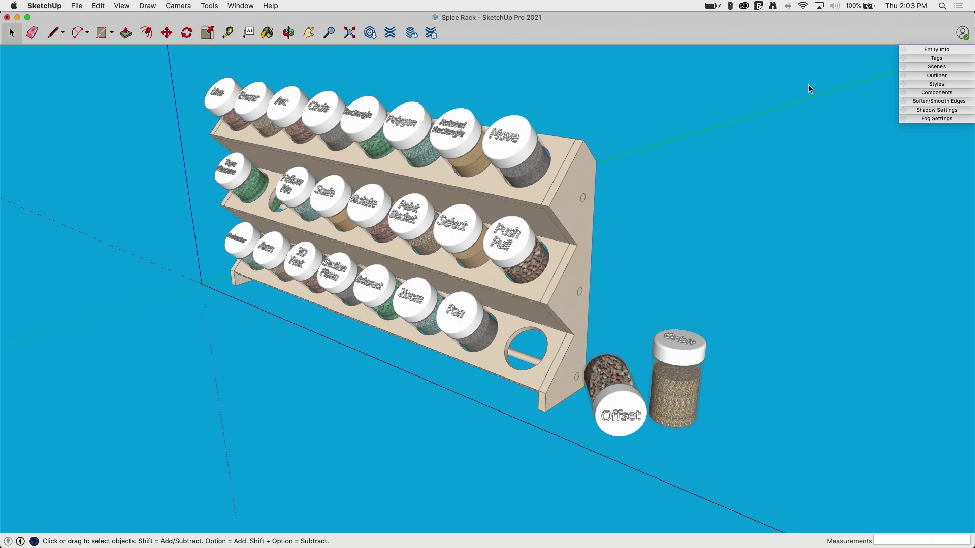
Expand the tag list and the entity details display for the spice rack model
click(931, 59)
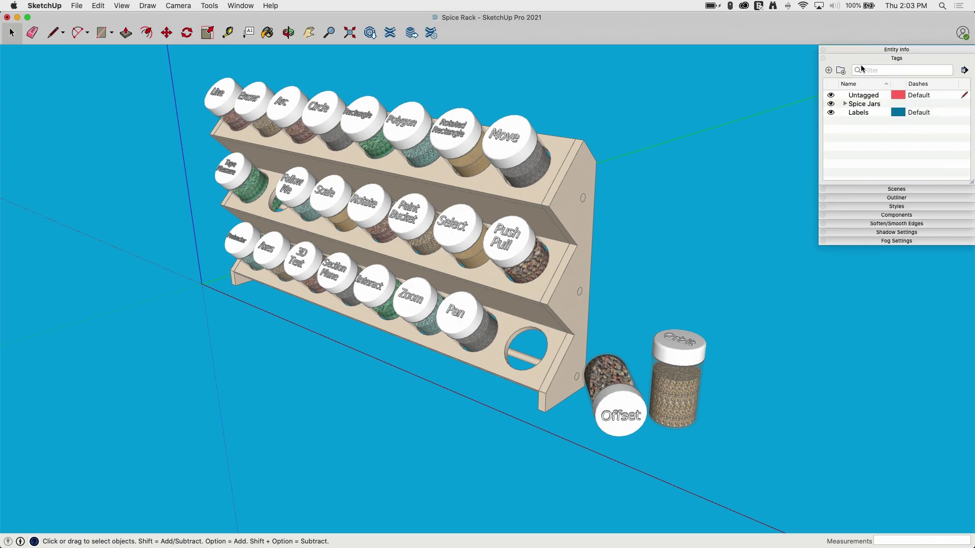
click(870, 47)
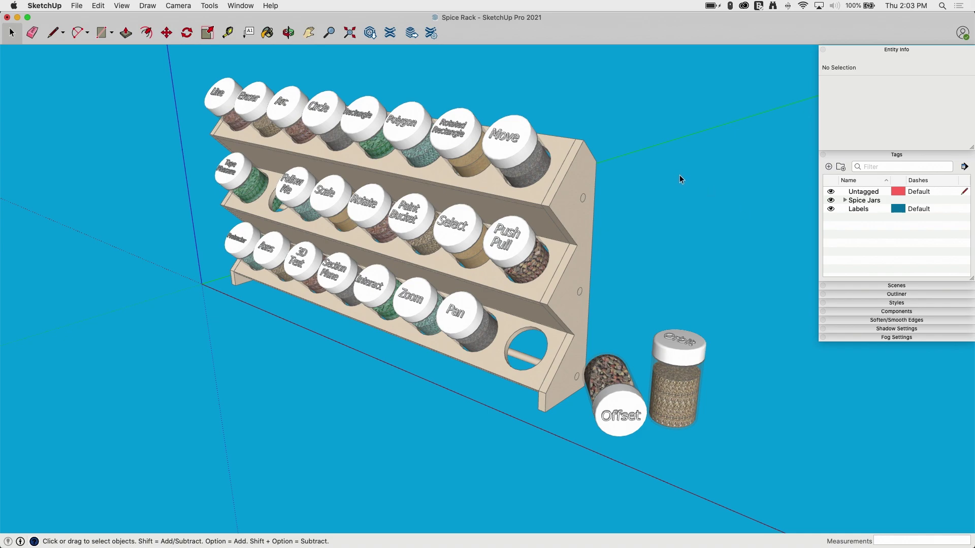
Open the standing Orbit jar's group, inspect the tag assigned to its lid, and leave the group
mouse_move(720, 217)
middle_down()
mouse_move(776, 226)
mouse_move(740, 204)
mouse_move(731, 210)
middle_up()
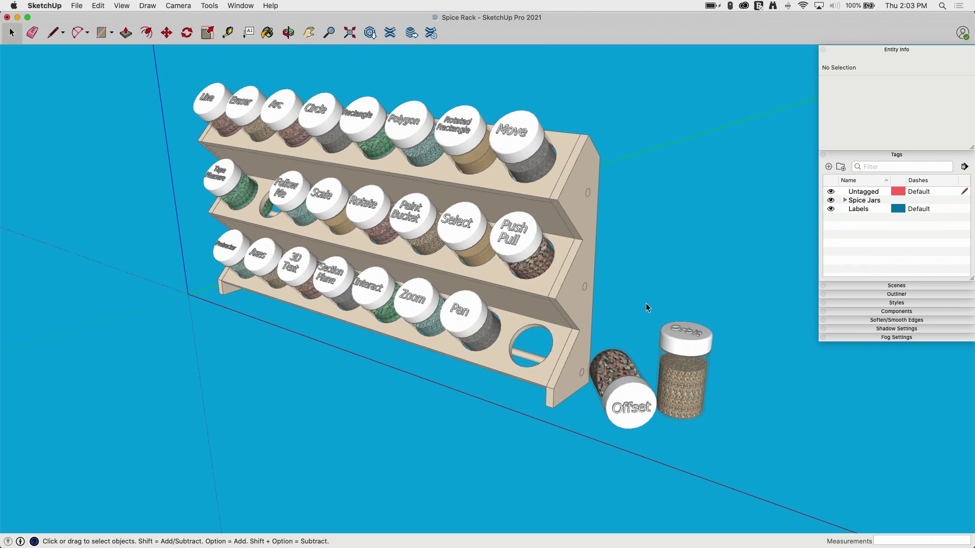
click(685, 369)
double_click(684, 370)
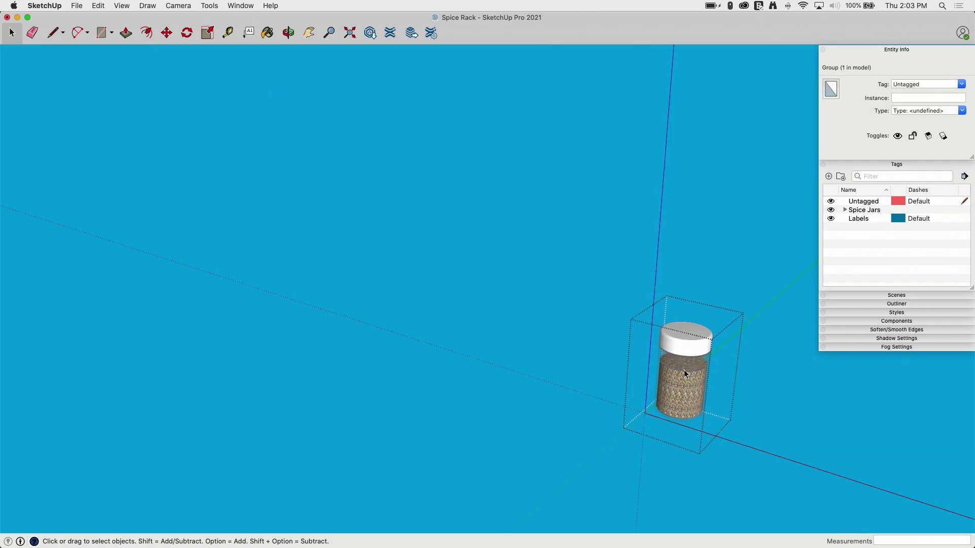
click(686, 343)
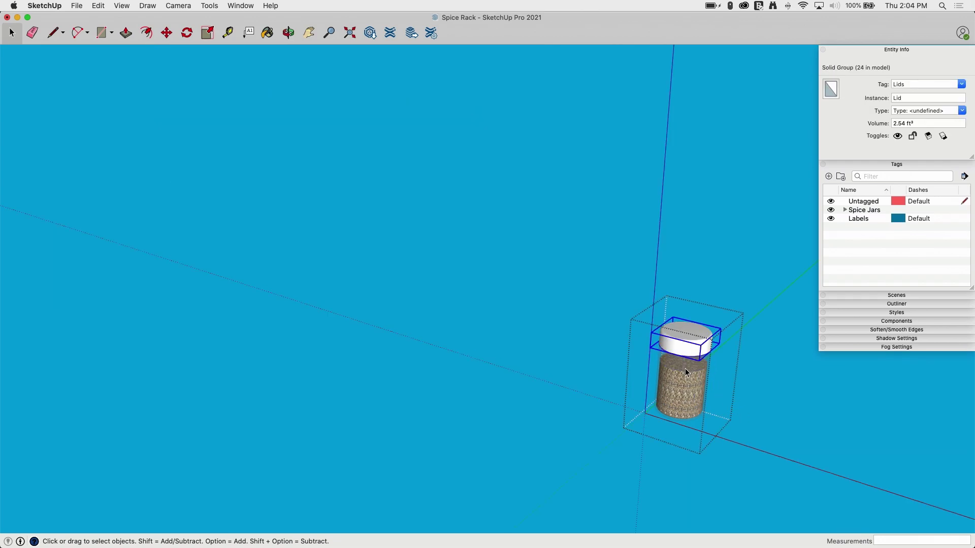
click(719, 281)
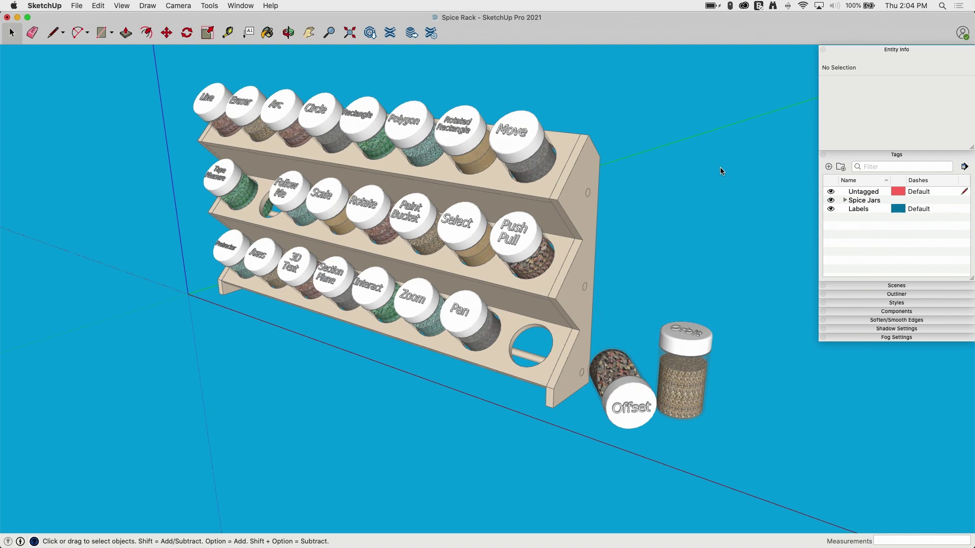
Expand the Spice Jars tag folder to list the tags inside it
click(845, 200)
click(845, 200)
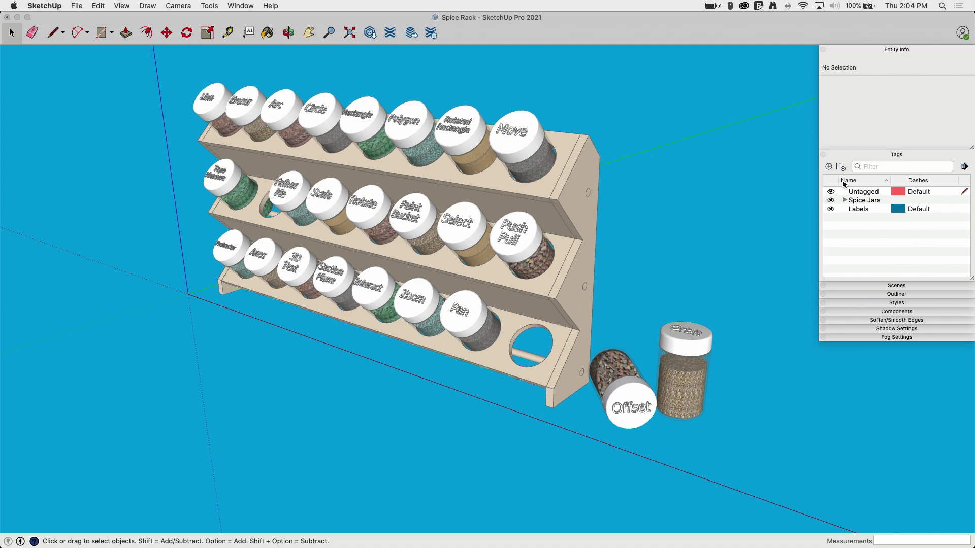
click(846, 200)
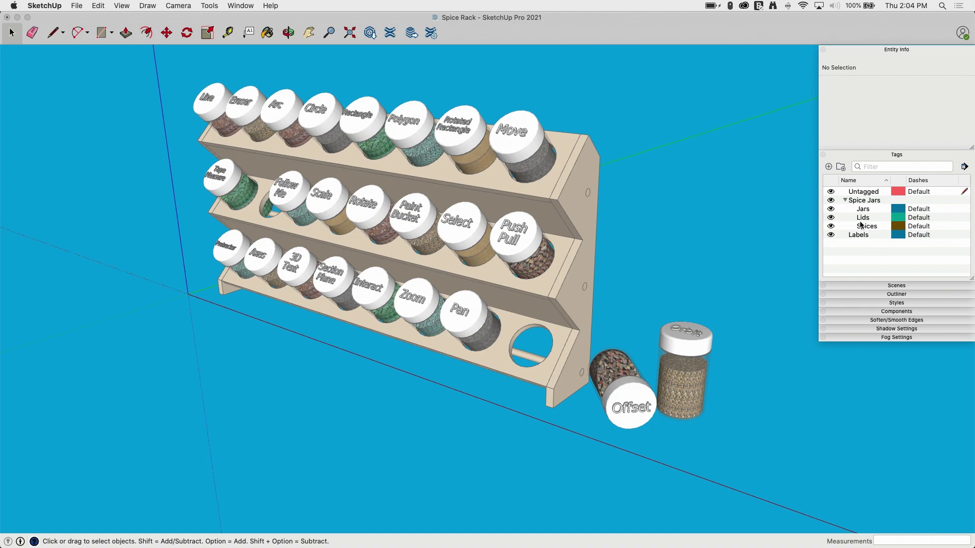
Hide and show again the Lids, Spices and Jars tags one at a time
click(831, 219)
click(831, 219)
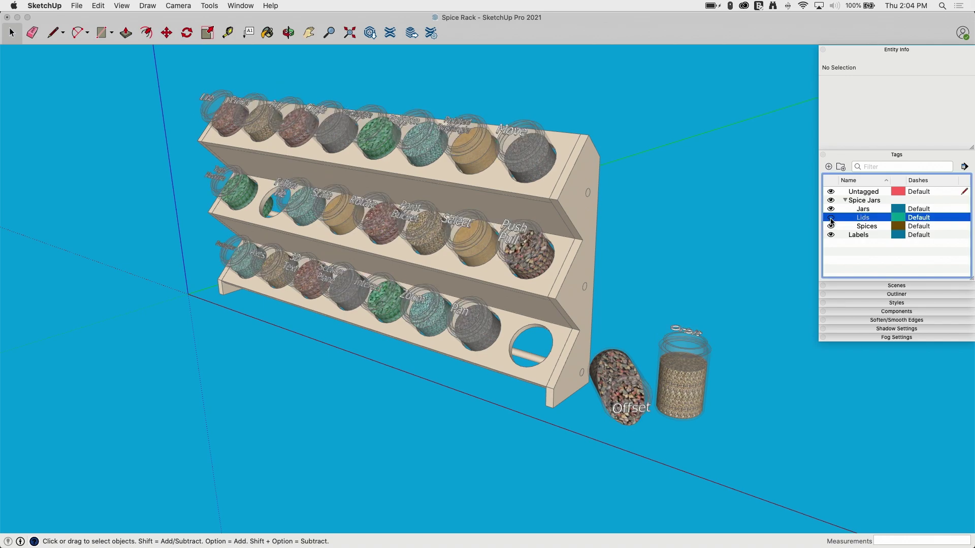
click(831, 219)
click(831, 227)
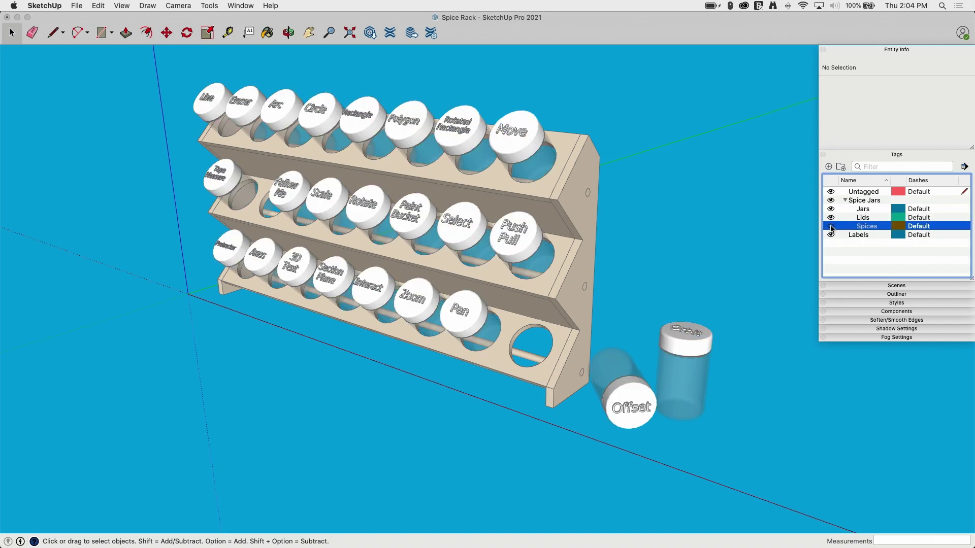
click(832, 228)
click(831, 210)
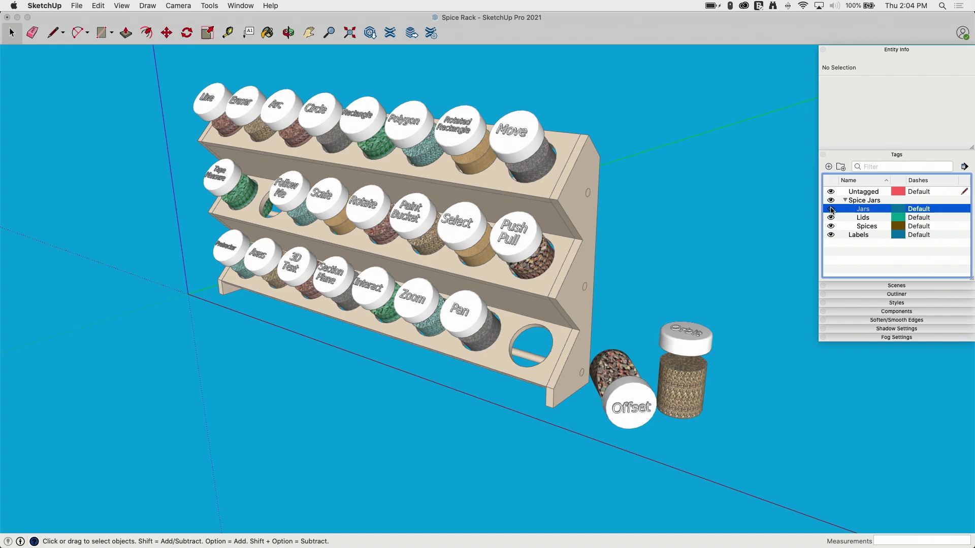
click(831, 210)
click(832, 209)
click(831, 209)
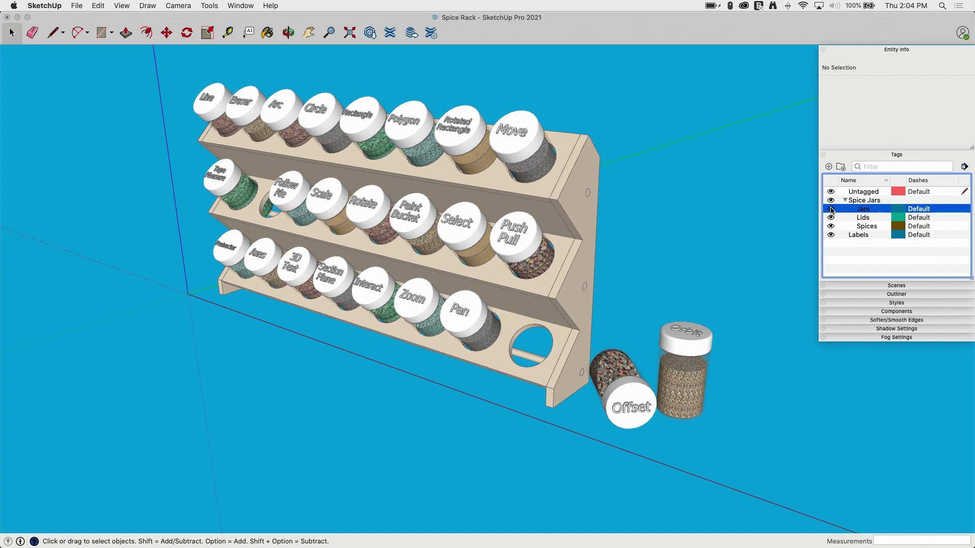
click(831, 209)
click(831, 209)
Hide the Spice Jars tag folder and switch off the Jars, Lids and Spices tags inside it
click(831, 202)
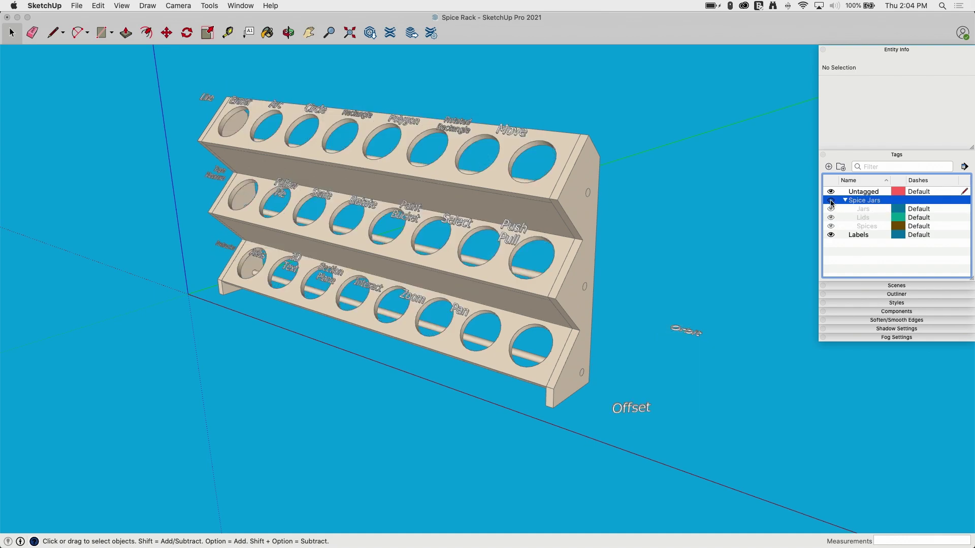
click(832, 202)
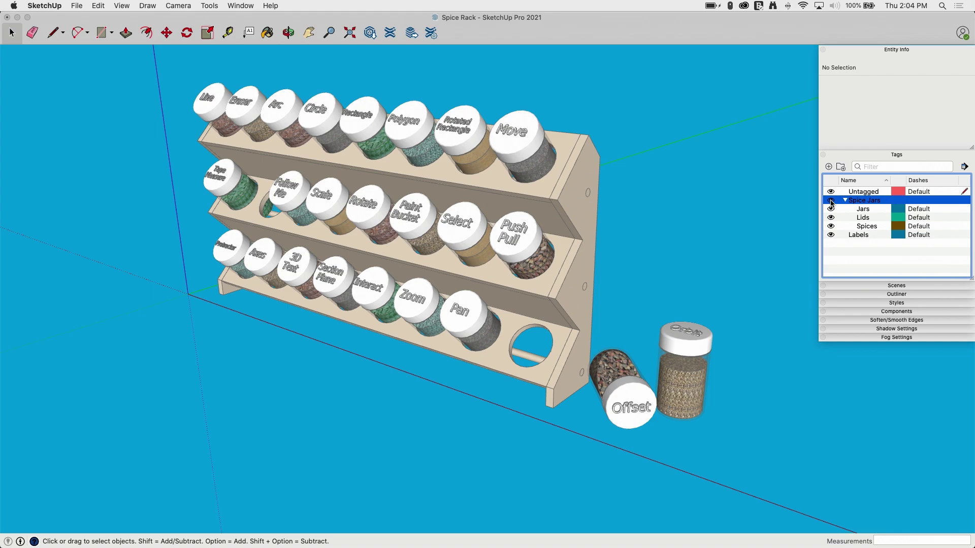
click(831, 202)
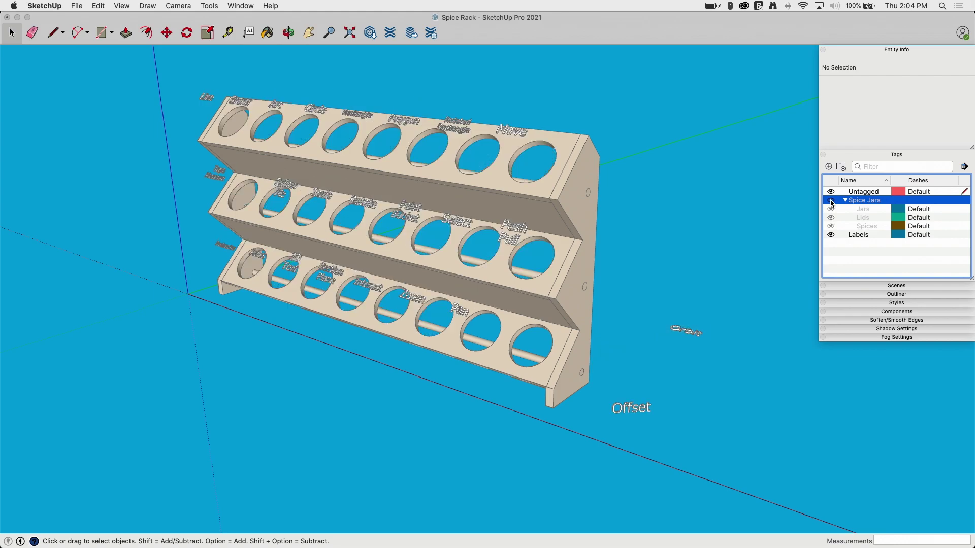
click(830, 210)
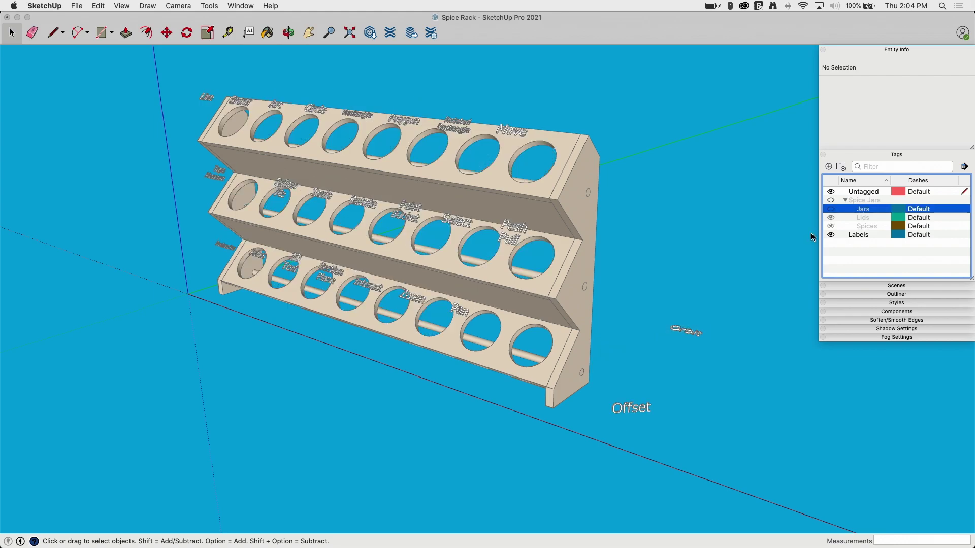
click(831, 218)
click(832, 227)
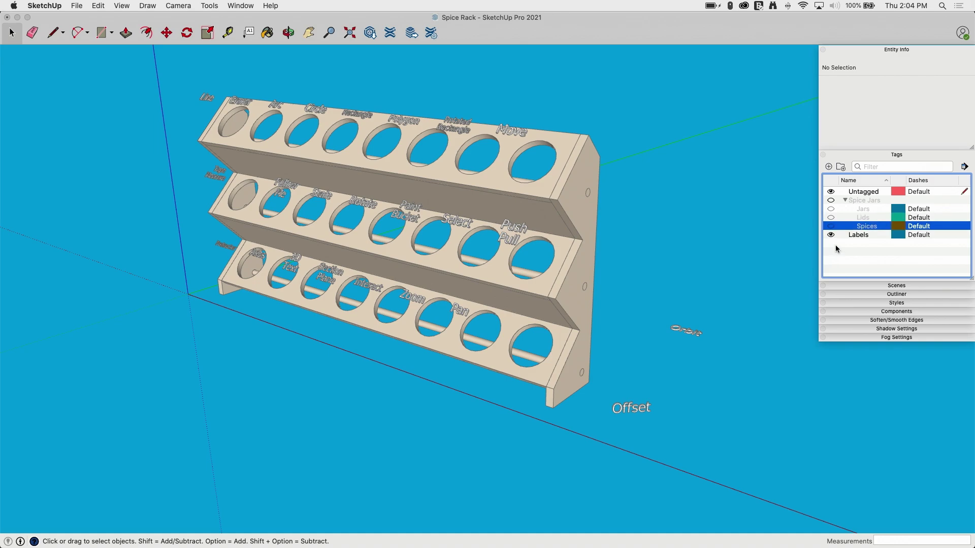
Make the Spice Jars folder and its Jars, Lids and Spices tags visible again
click(831, 201)
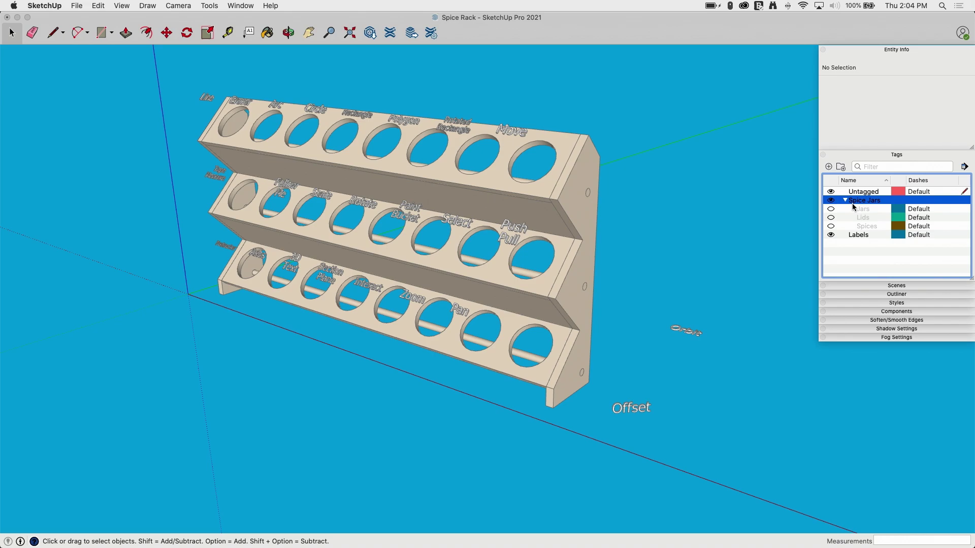
click(832, 209)
click(831, 218)
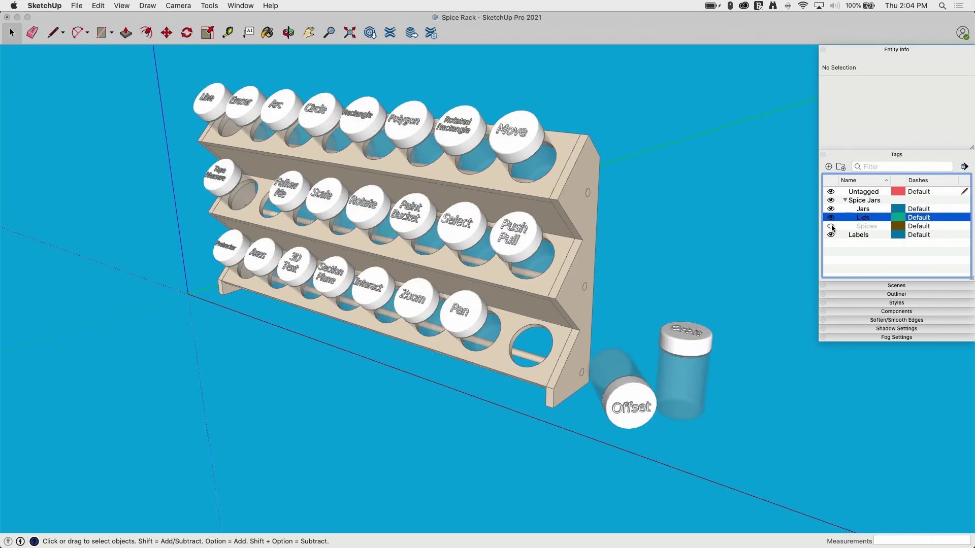
click(831, 226)
Toggle the individual tags inside the hidden Spice Jars folder, and turn the folder and all its tags back on
click(831, 201)
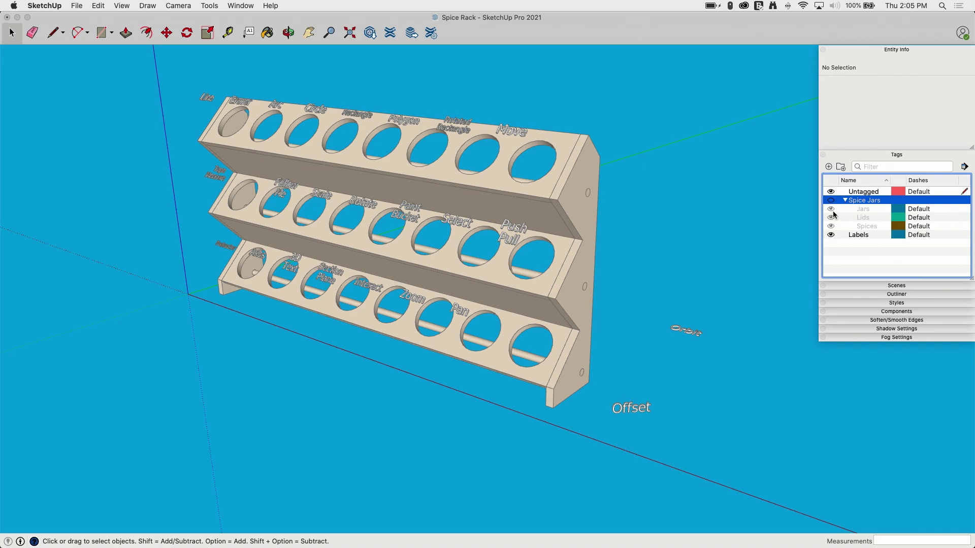
click(831, 210)
click(831, 209)
click(830, 218)
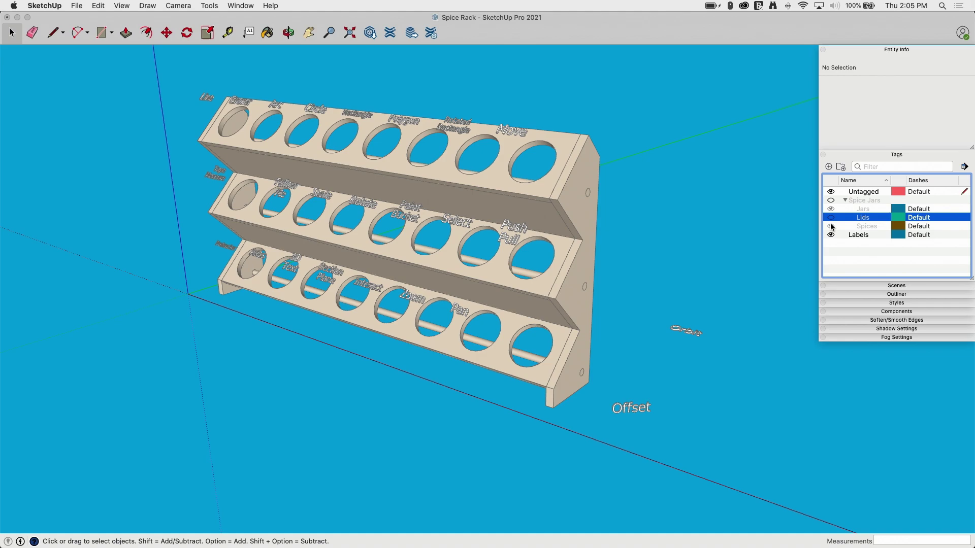
click(831, 226)
click(831, 208)
click(831, 217)
click(831, 217)
click(831, 209)
click(831, 226)
click(853, 220)
click(831, 201)
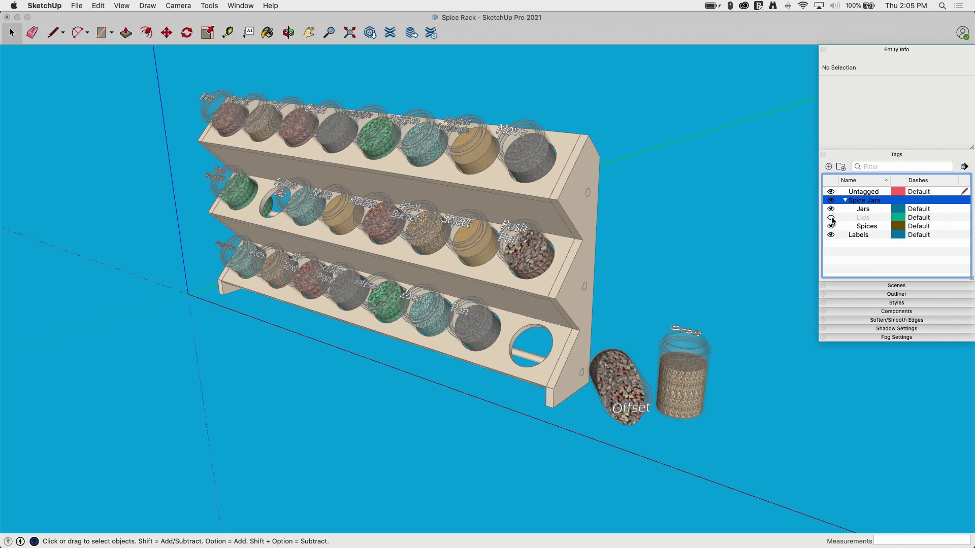
click(831, 218)
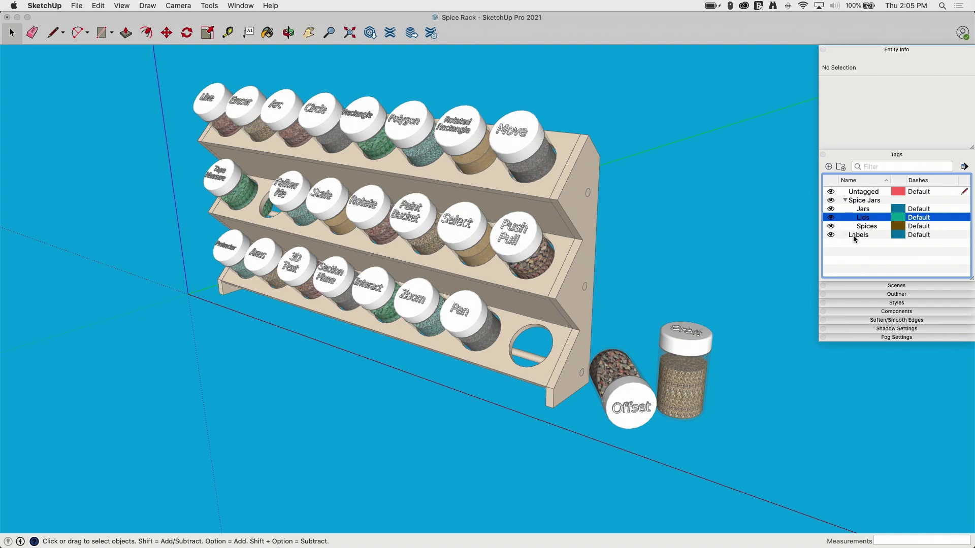
Toggle the Labels tag off and on to check the lid text, leaving it visible
click(831, 236)
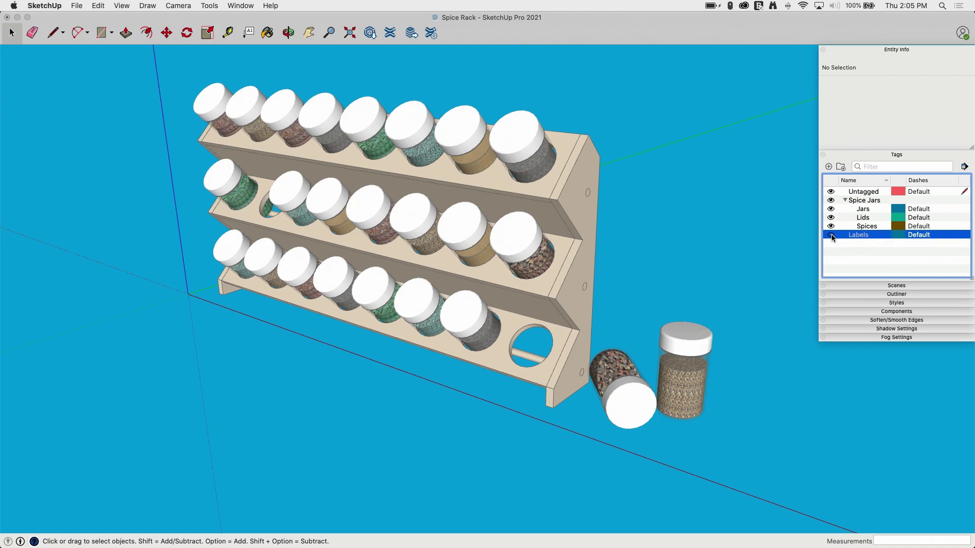
click(831, 235)
click(831, 235)
click(831, 235)
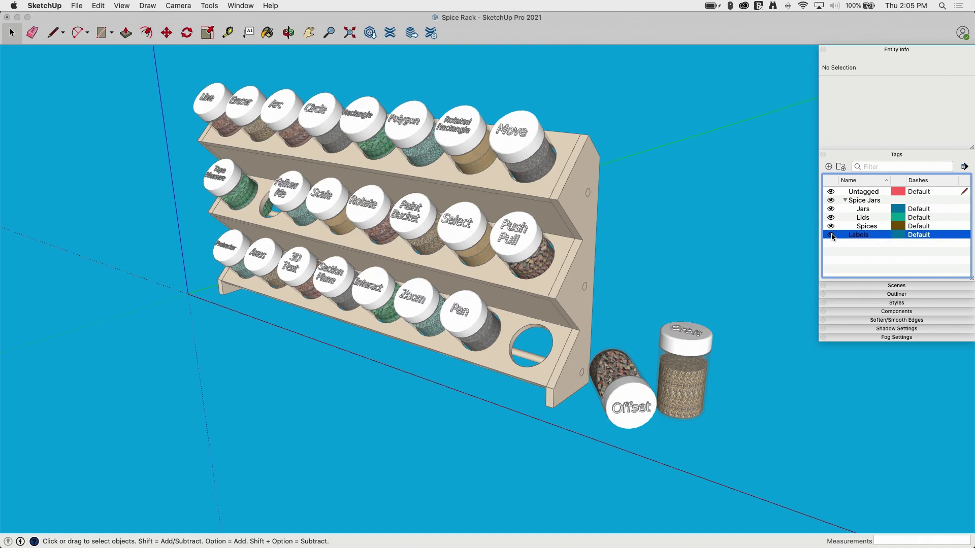
click(831, 235)
click(831, 235)
Move the Labels tag into the Spice Jars folder and toggle the folder's visibility off and on
drag(858, 239, 858, 210)
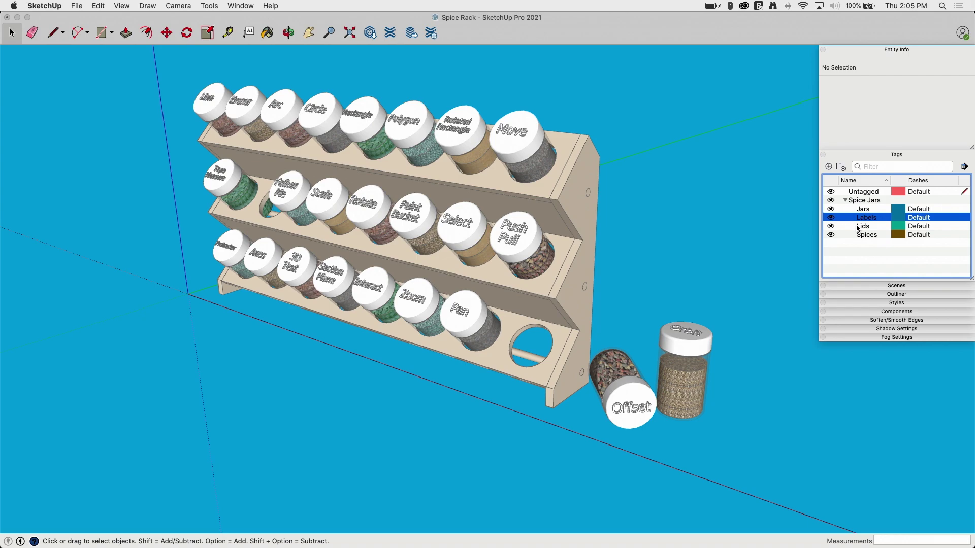
click(831, 201)
click(832, 201)
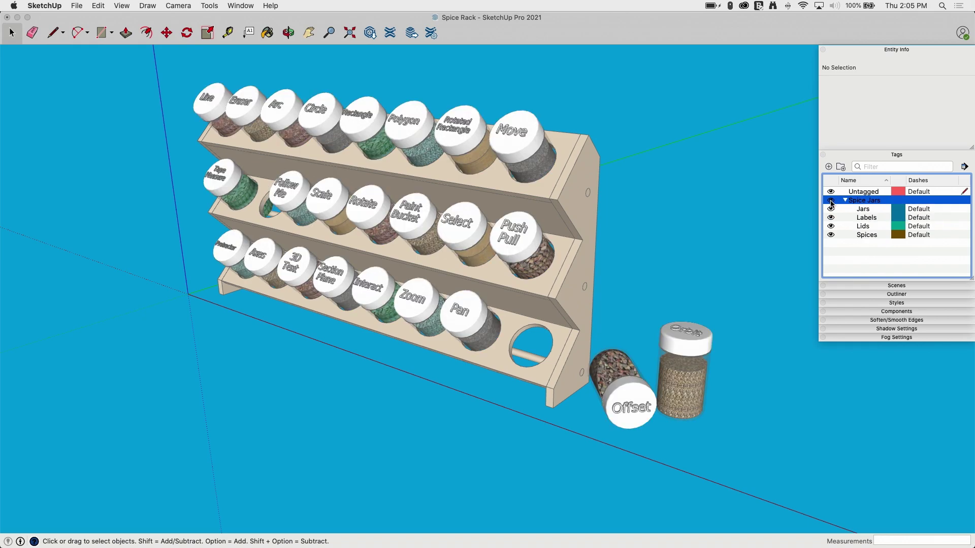
Move the Labels tag out of the Spice Jars folder and toggle the folder's visibility off and on
click(862, 221)
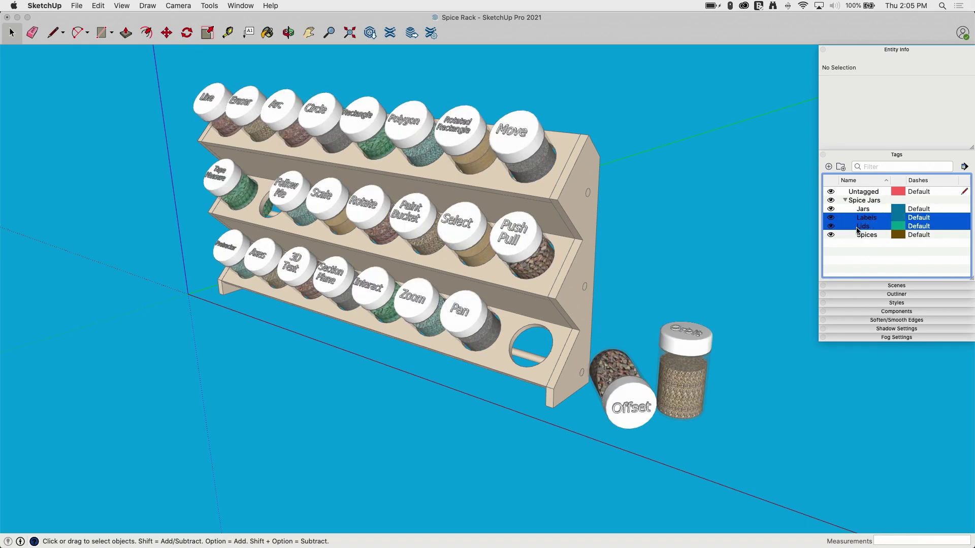
drag(864, 221, 856, 246)
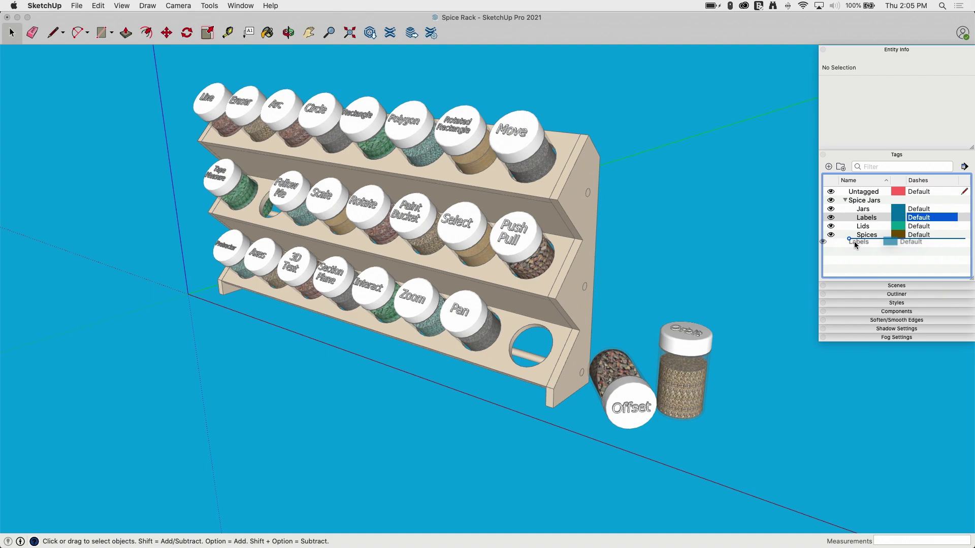
drag(856, 246, 856, 245)
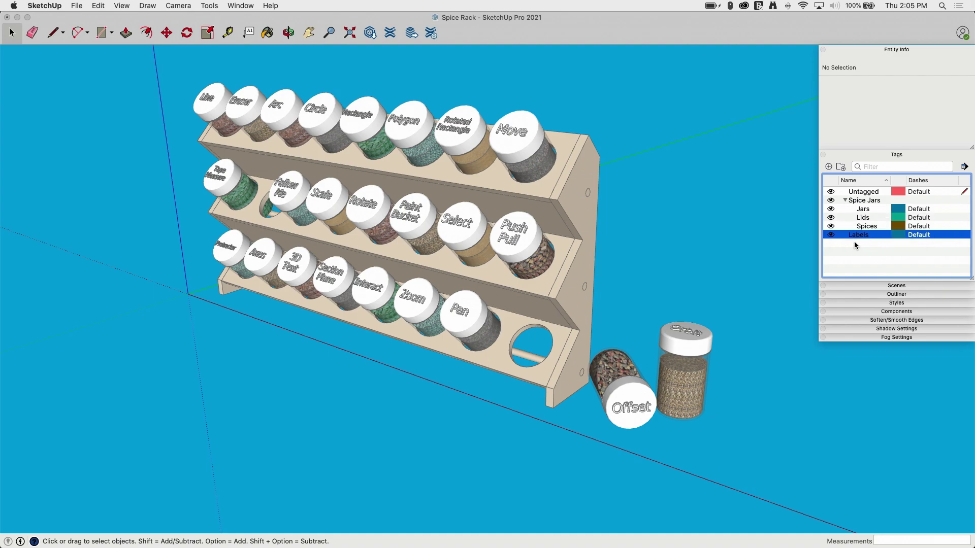
click(834, 199)
click(834, 200)
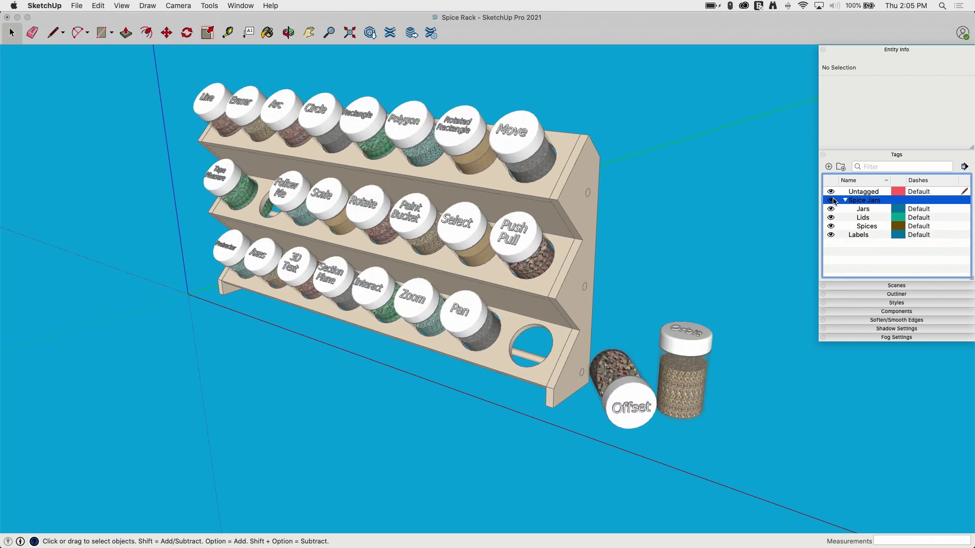
Place the Labels tag back inside the Spice Jars folder
click(857, 235)
shift+click(860, 209)
click(857, 235)
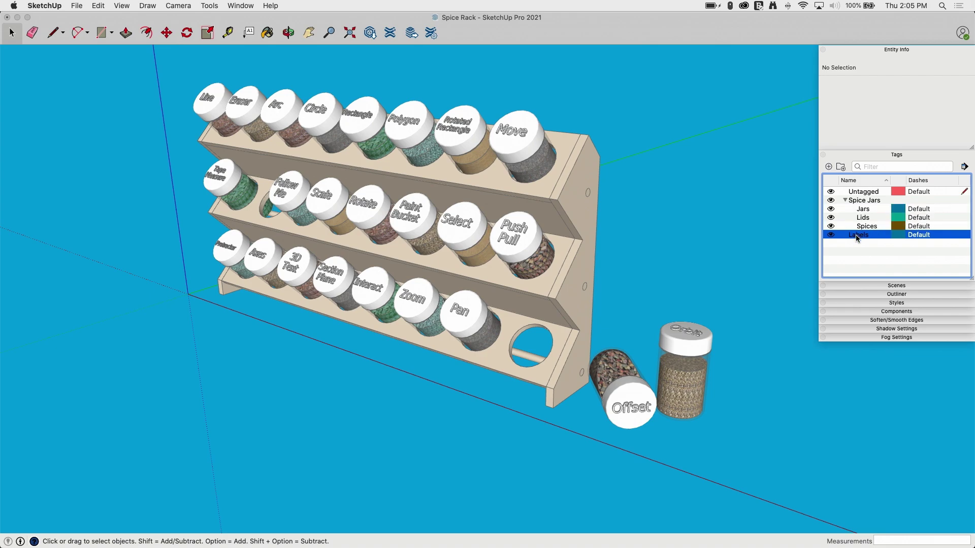
drag(857, 239, 859, 202)
Hide the whole Spice Jars tag folder so only the empty rack is displayed
click(831, 202)
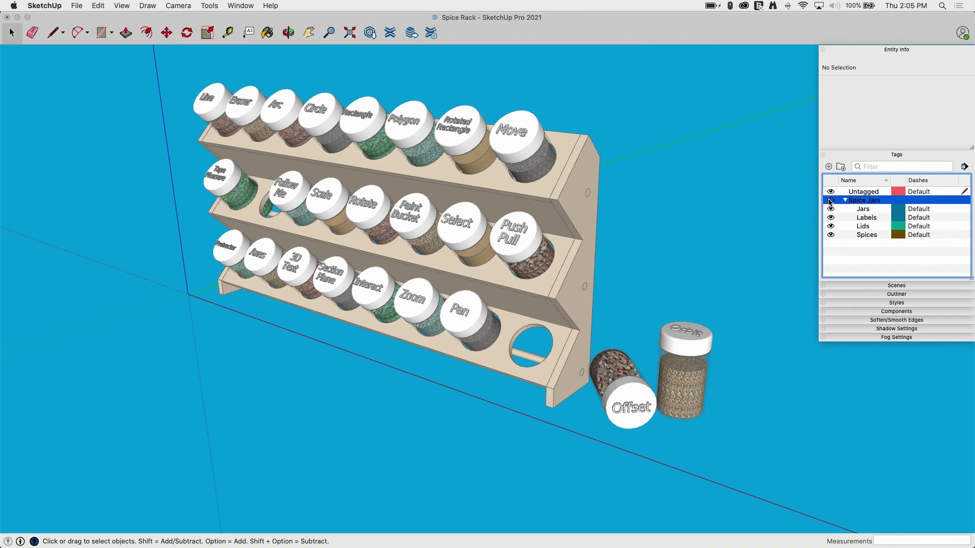
click(831, 202)
click(831, 201)
click(831, 201)
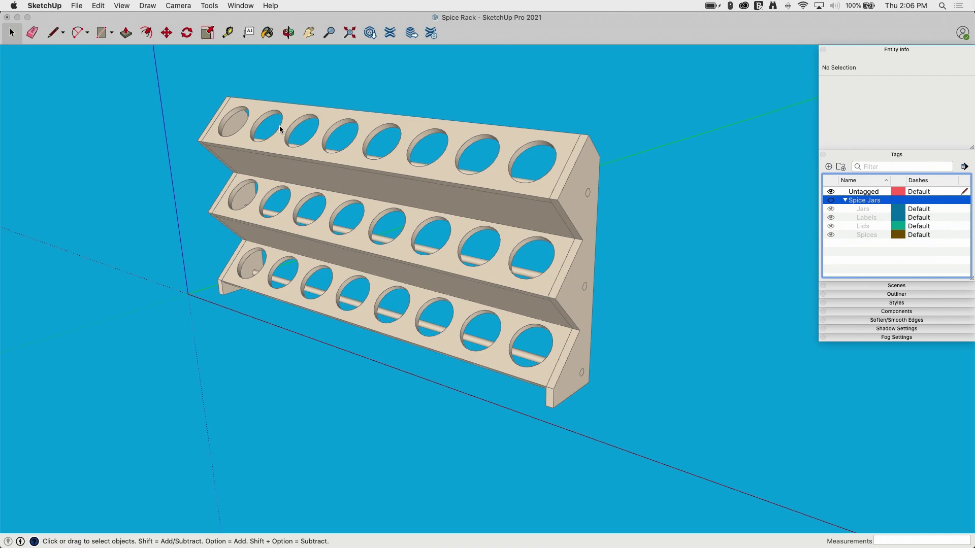
click(580, 193)
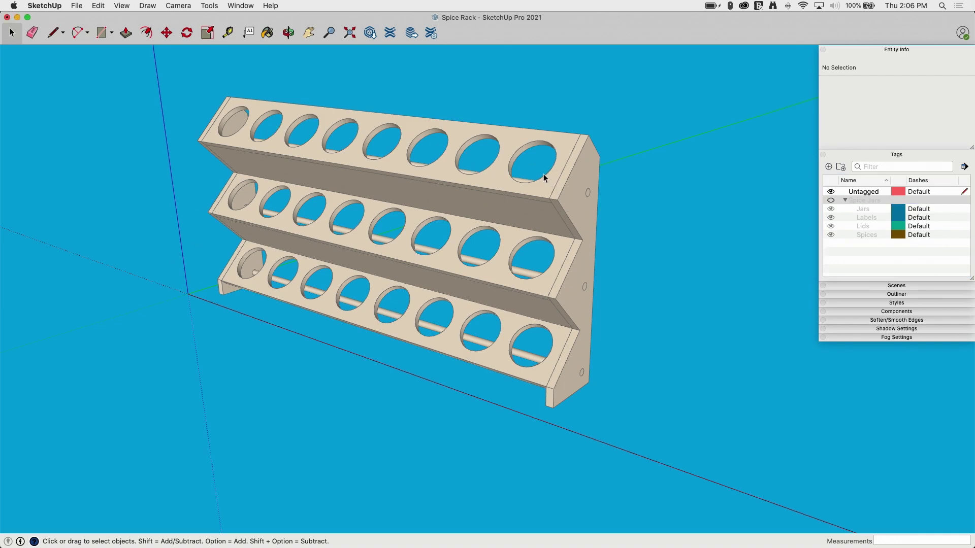
Inspect the empty rack's front panels and rear dowels by selecting individual parts from both sides
click(569, 204)
click(519, 184)
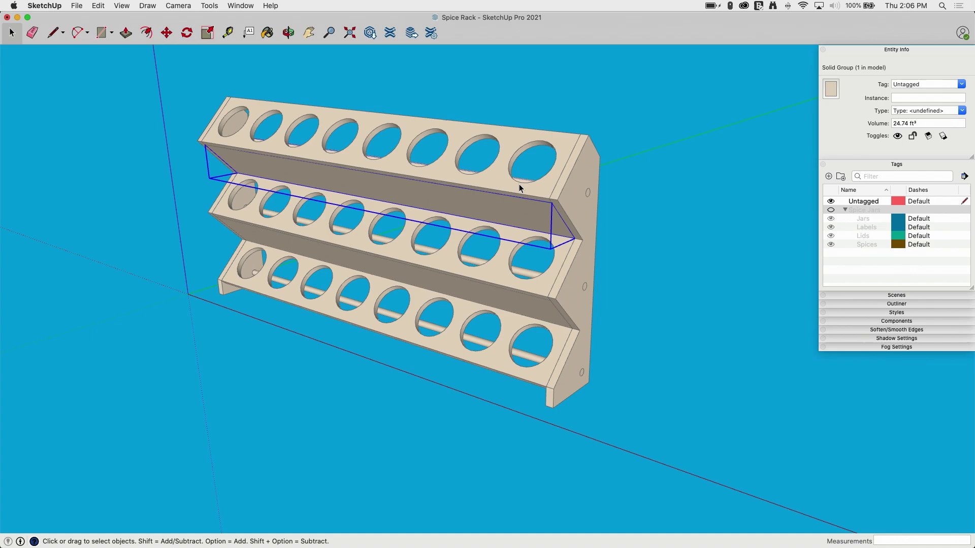
right_click(654, 277)
click(619, 214)
middle_drag(619, 213, 378, 343)
click(424, 361)
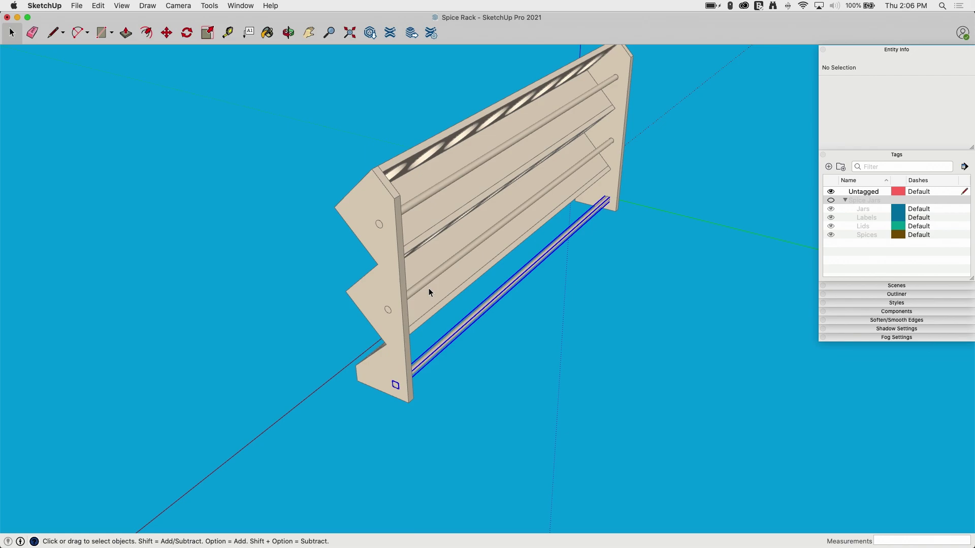
click(423, 280)
click(416, 204)
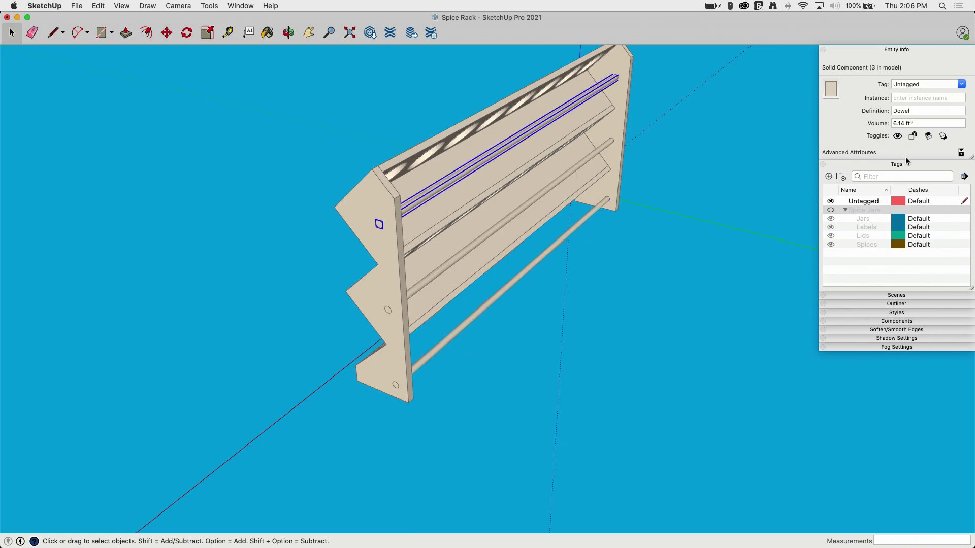
Create a new tag folder named Spice Rack
click(890, 176)
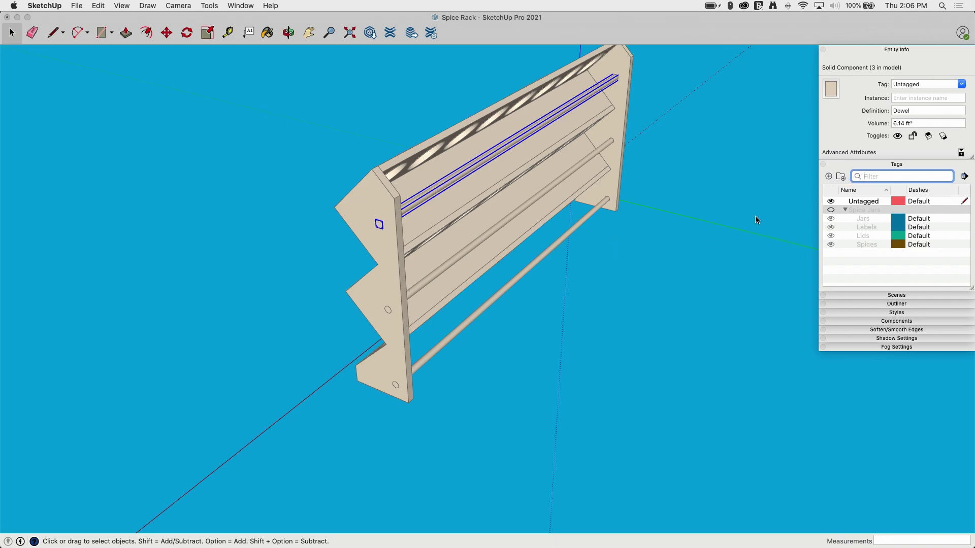
click(840, 177)
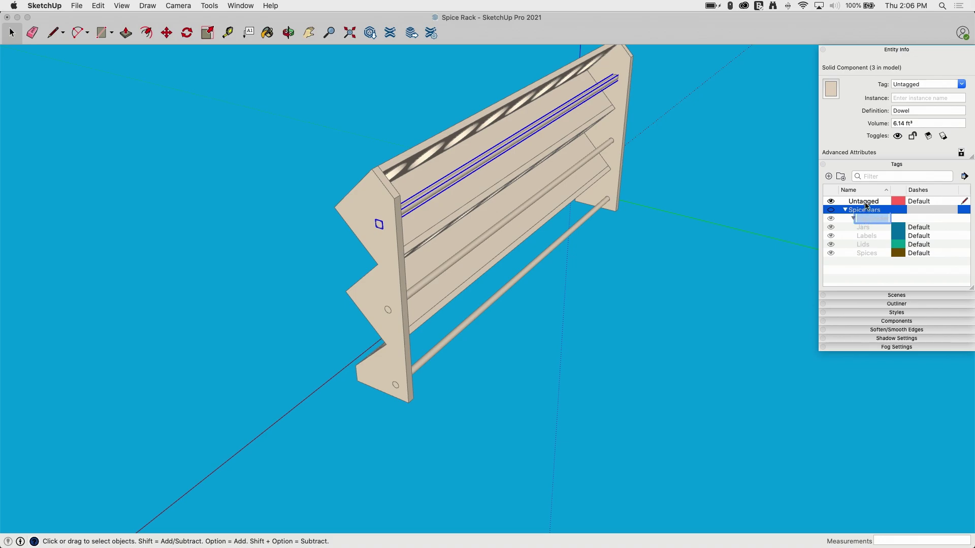
click(869, 219)
triple_click(882, 219)
text(Rack)
click(857, 219)
text(Spice)
key(Return)
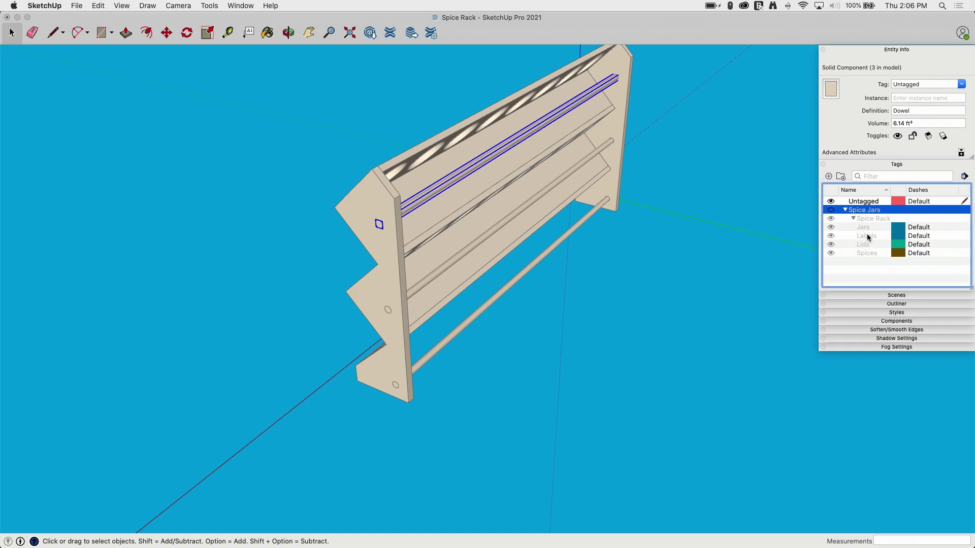
Show the Spice Jars folder again, move the Spice Rack folder out of it to the top level, and collapse Spice Jars
click(831, 210)
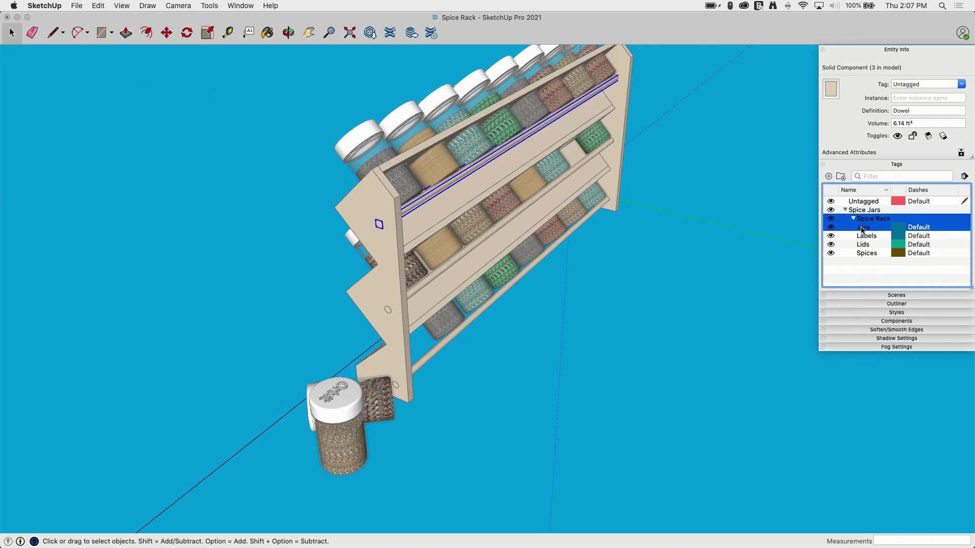
drag(865, 222, 848, 268)
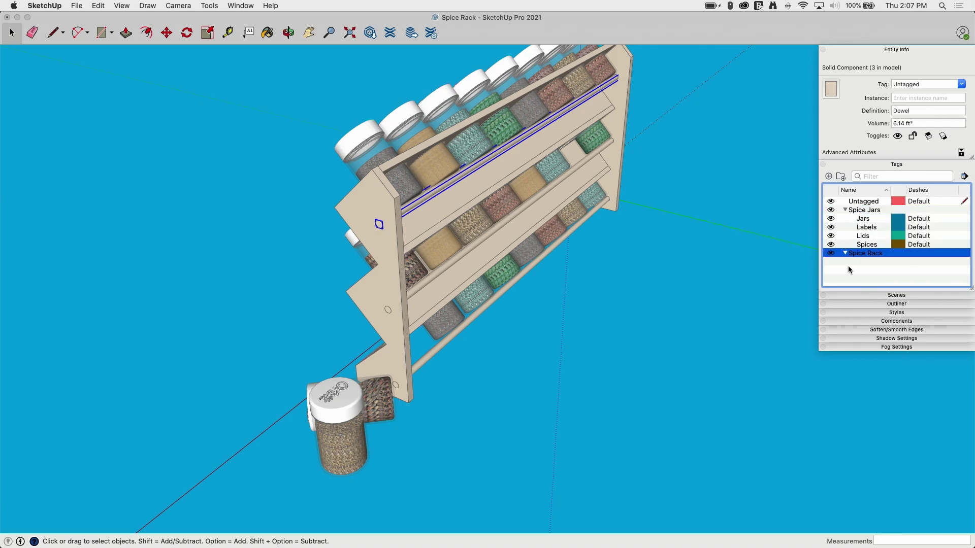
click(845, 210)
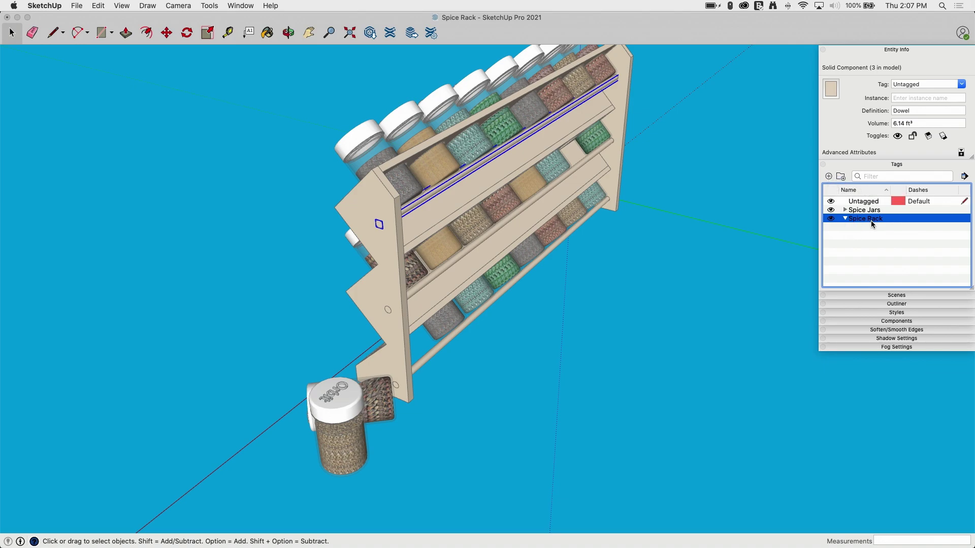
Add two tags named Plywood and Dowels inside the Spice Rack folder
click(829, 177)
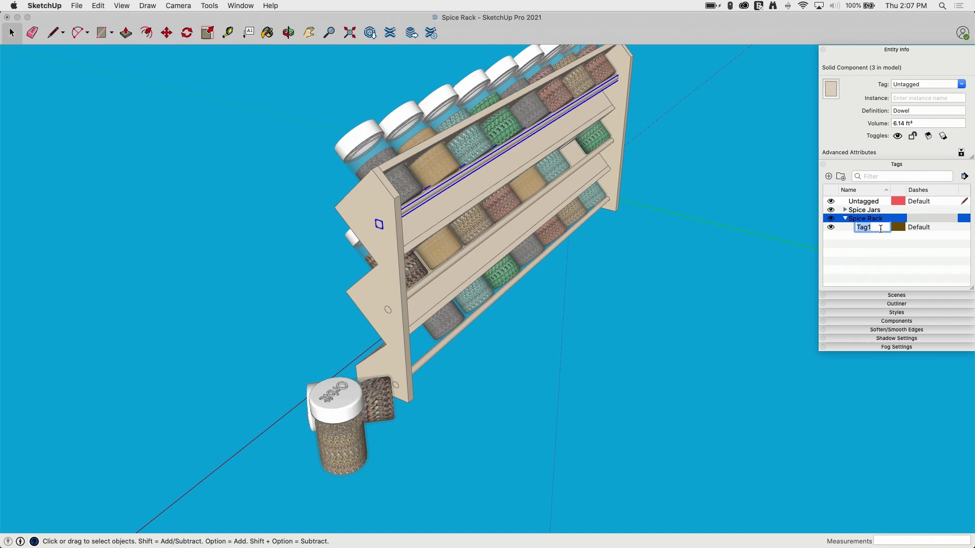
text(Plywood)
click(831, 178)
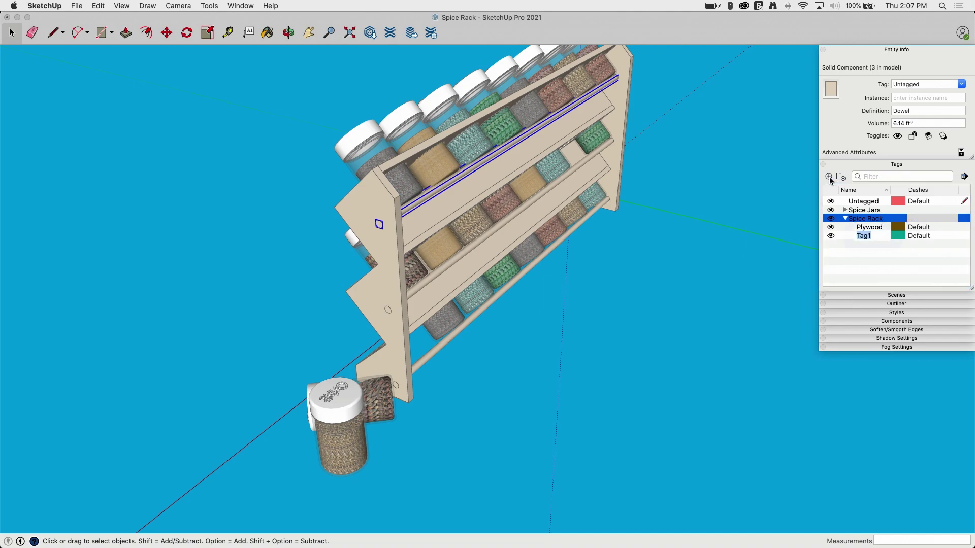
text(Dowels)
key(Return)
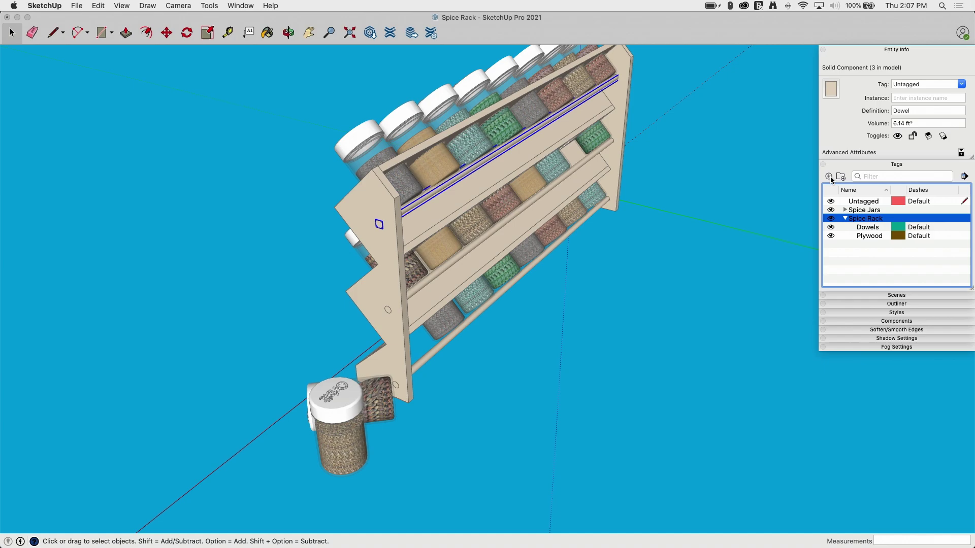
click(846, 219)
click(846, 218)
Select all three dowels at the back of the rack and assign them the Dowels tag
click(449, 266)
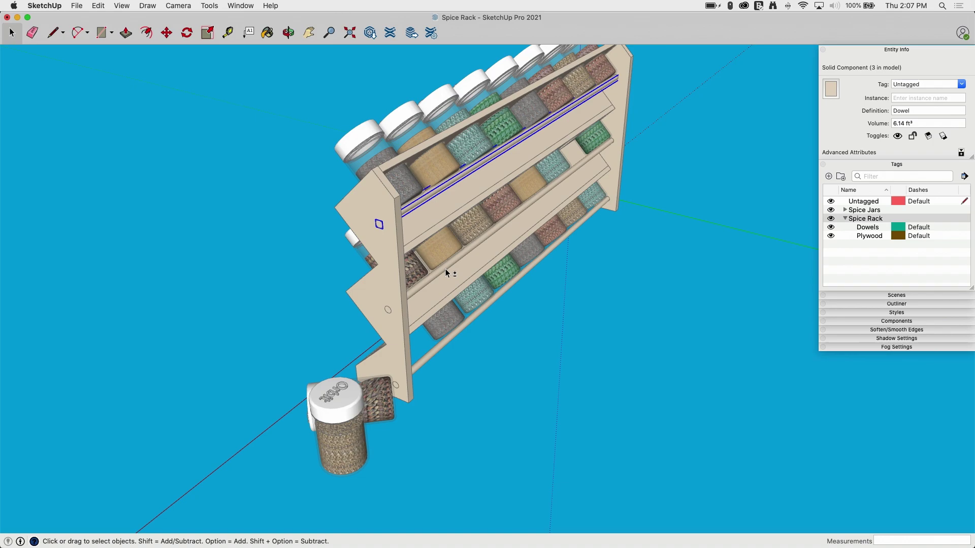
shift+click(446, 269)
shift+click(472, 322)
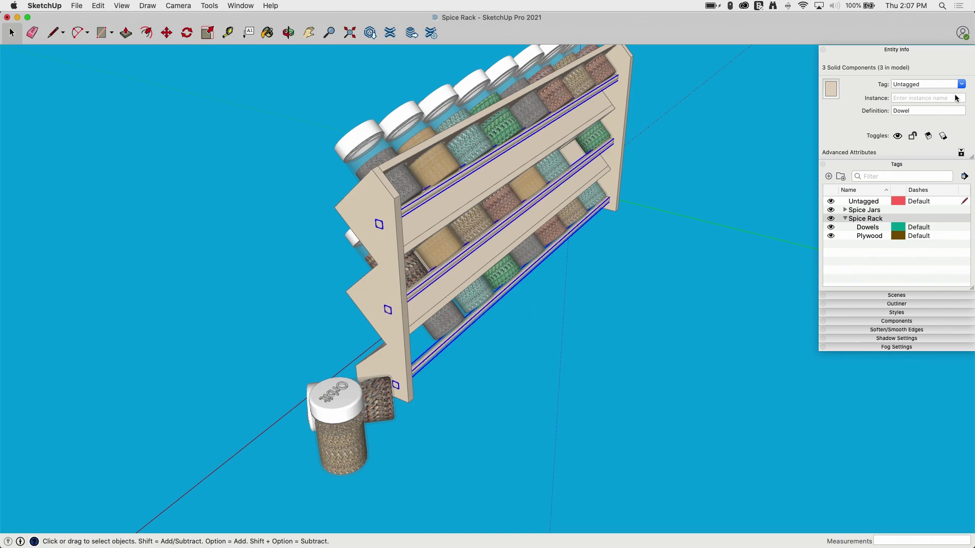
click(961, 84)
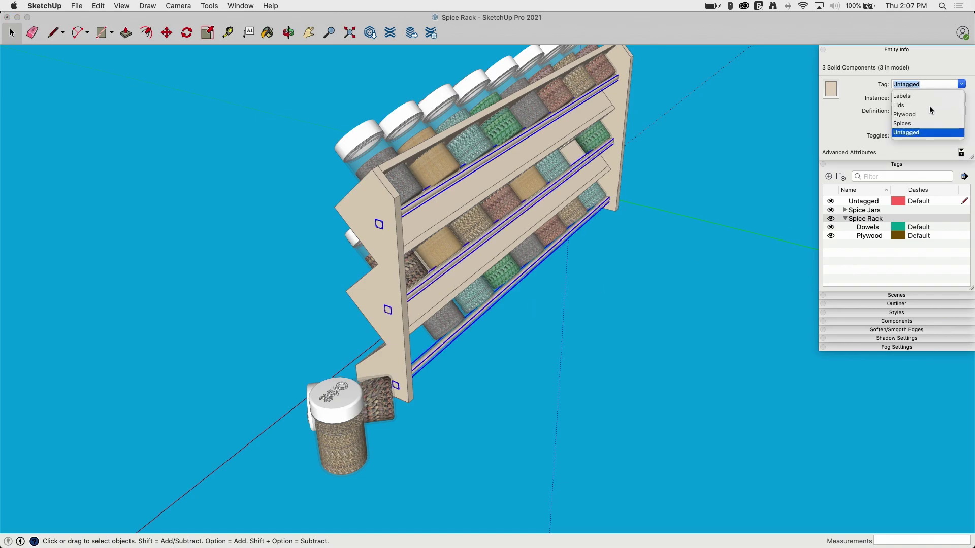
scroll(900, 127, up, 2)
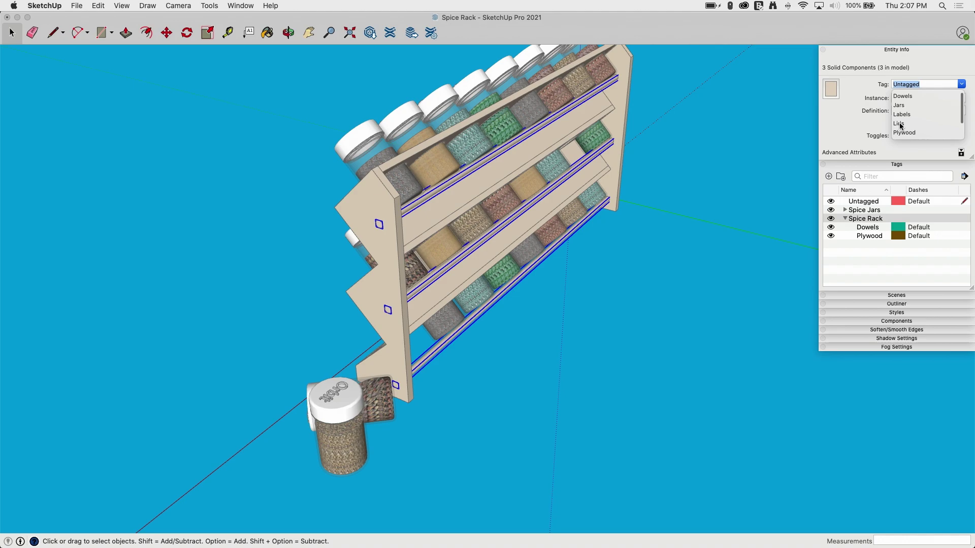
click(907, 96)
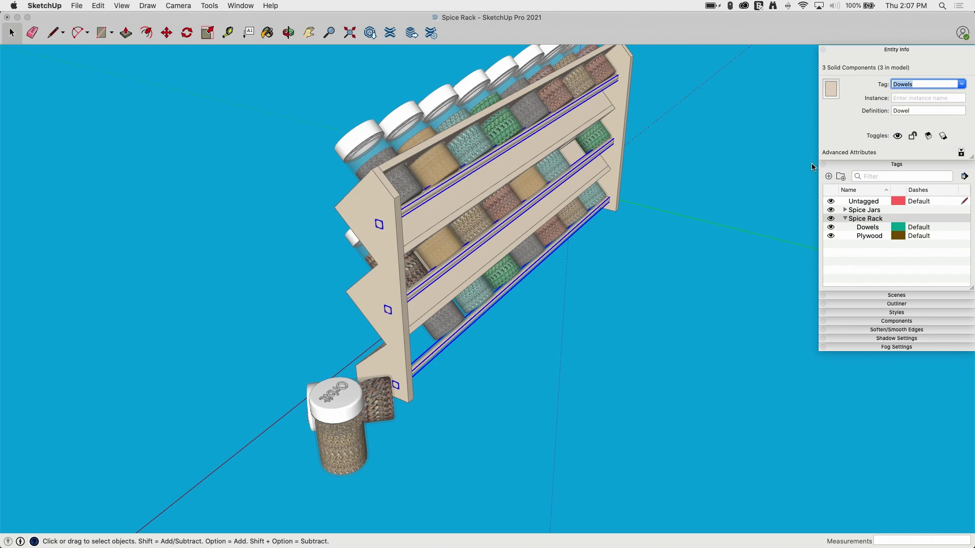
Toggle the Plywood and Dowels tags off and back on to check which parts they control
click(833, 237)
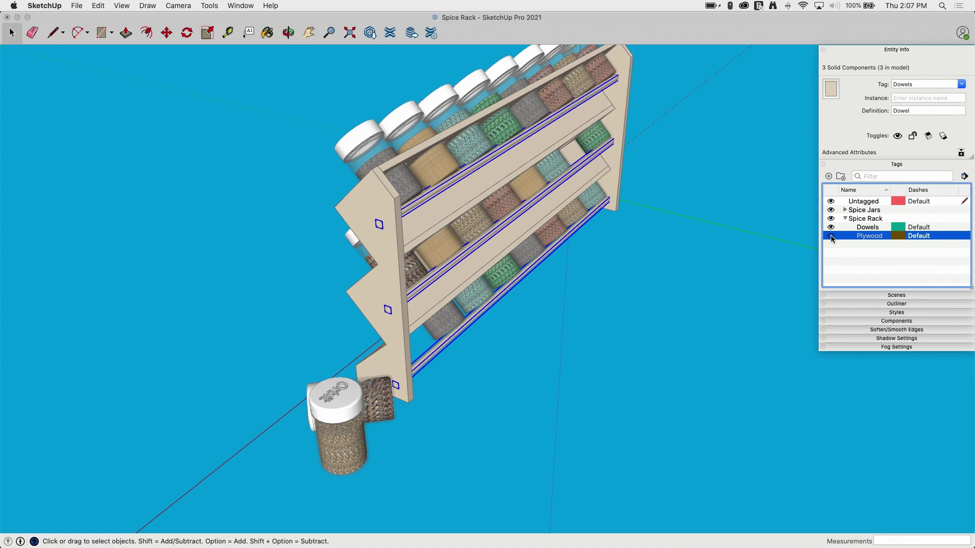
click(831, 227)
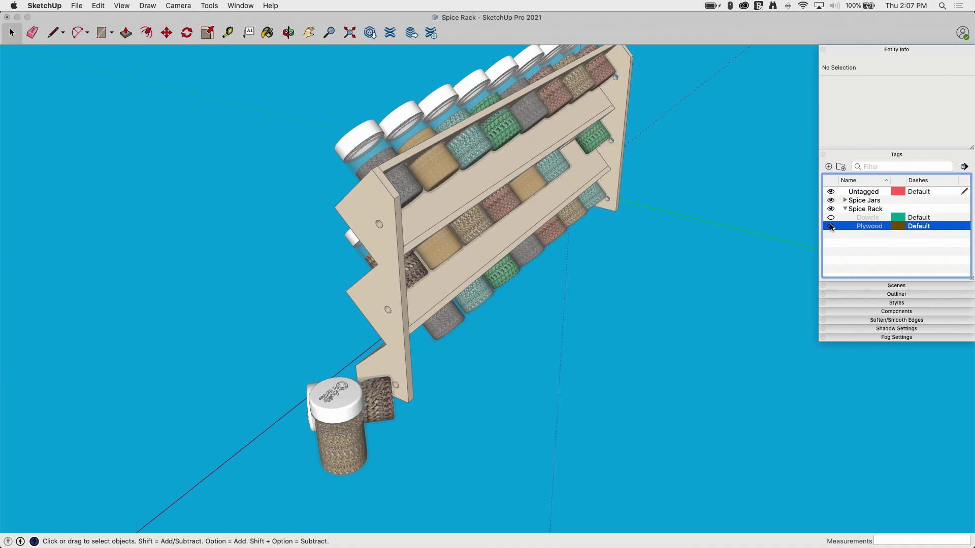
click(831, 226)
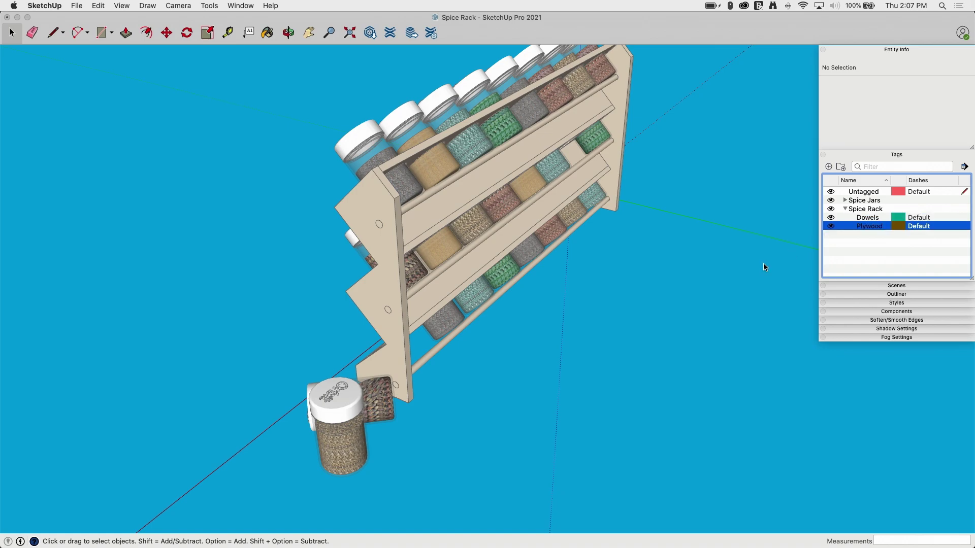
Hide the Spice Jars folder and the Dowels tag so only the plywood panels are displayed
middle_drag(763, 263, 923, 248)
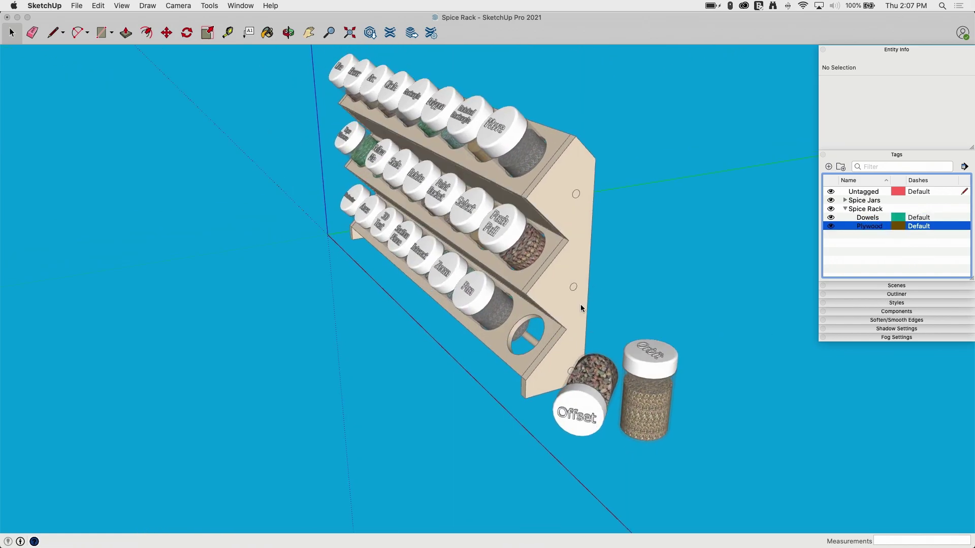
click(485, 347)
middle_drag(508, 305, 792, 233)
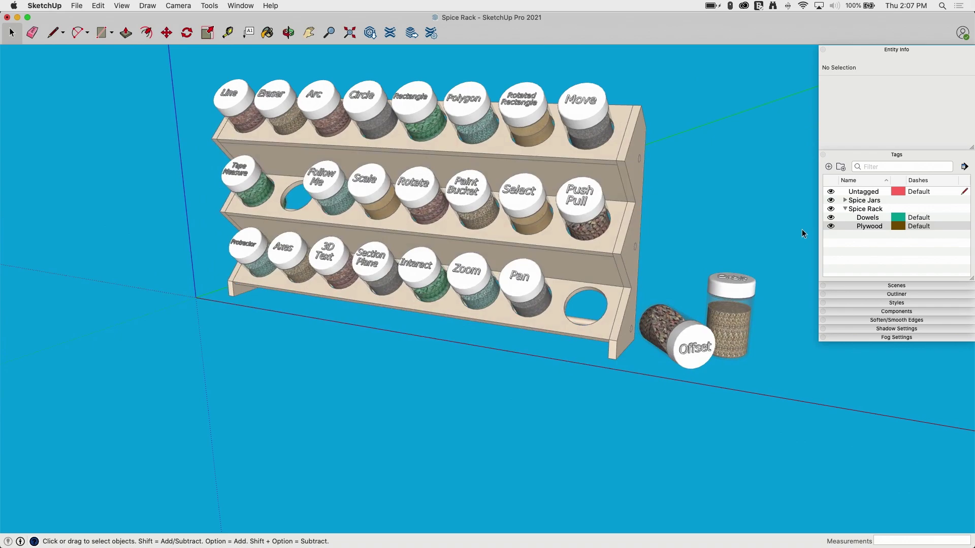
click(832, 201)
click(831, 201)
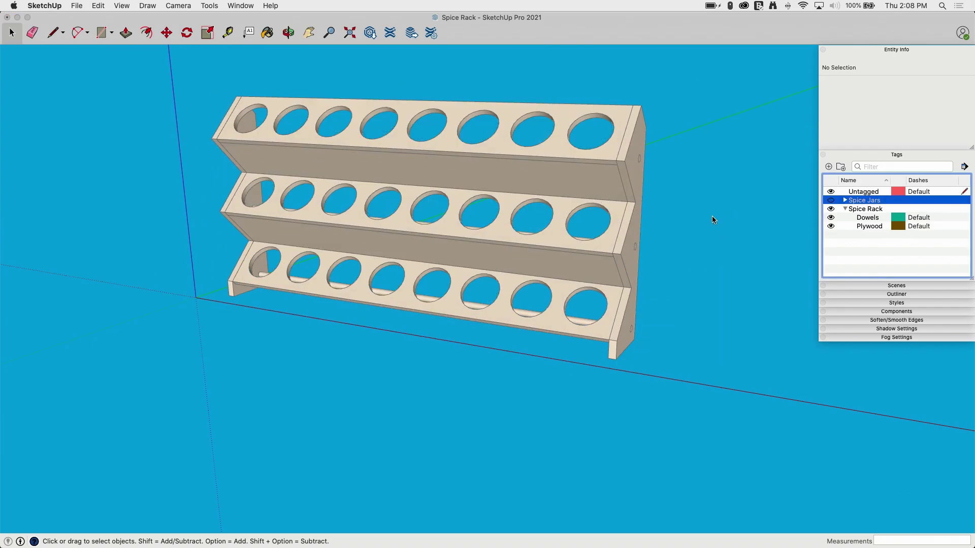
middle_drag(712, 219, 246, 279)
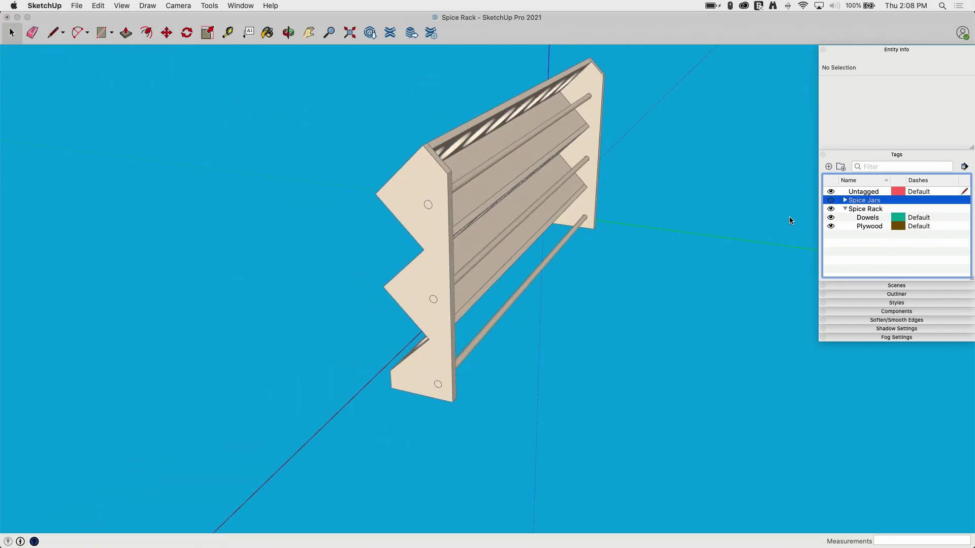
click(831, 217)
middle_drag(640, 324, 462, 193)
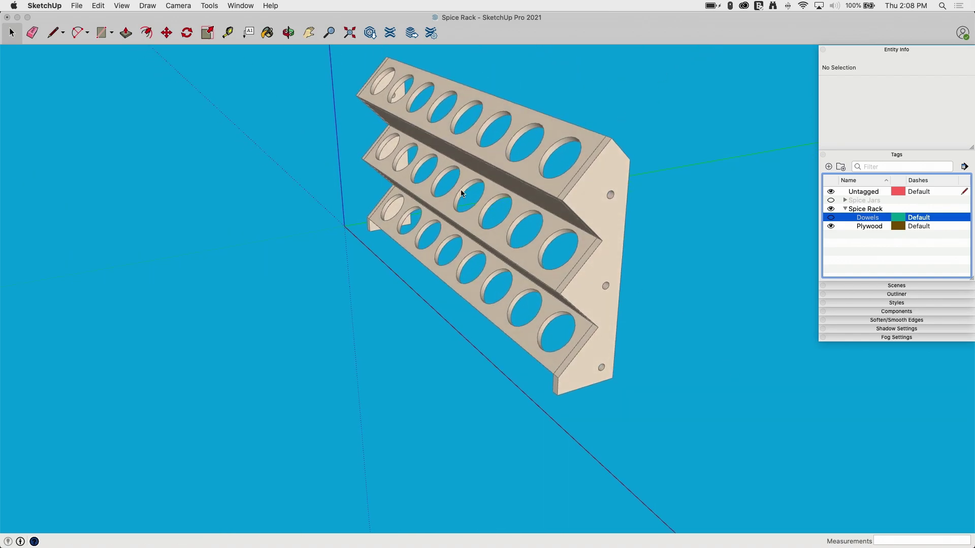
Select all seven plywood panels of the rack and assign them the Plywood tag
click(320, 54)
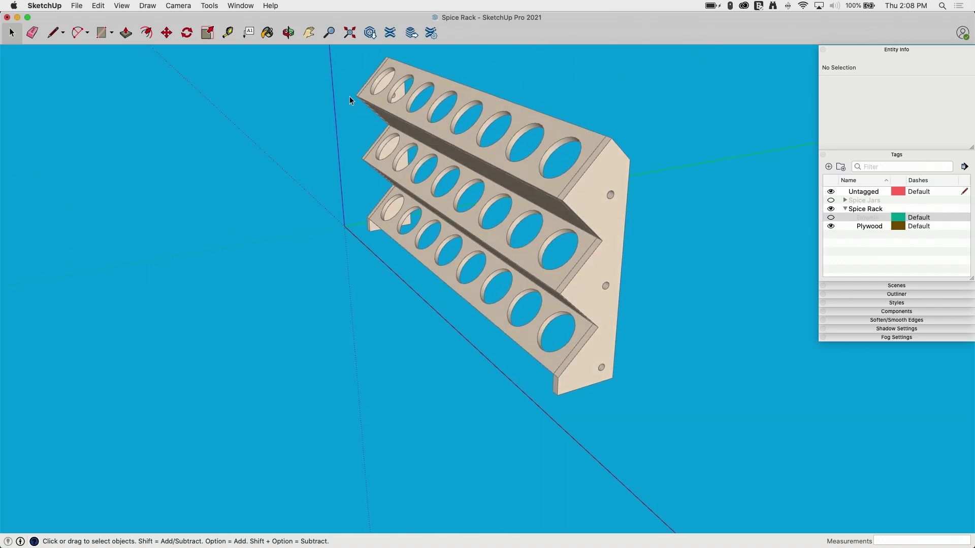
drag(317, 53, 685, 422)
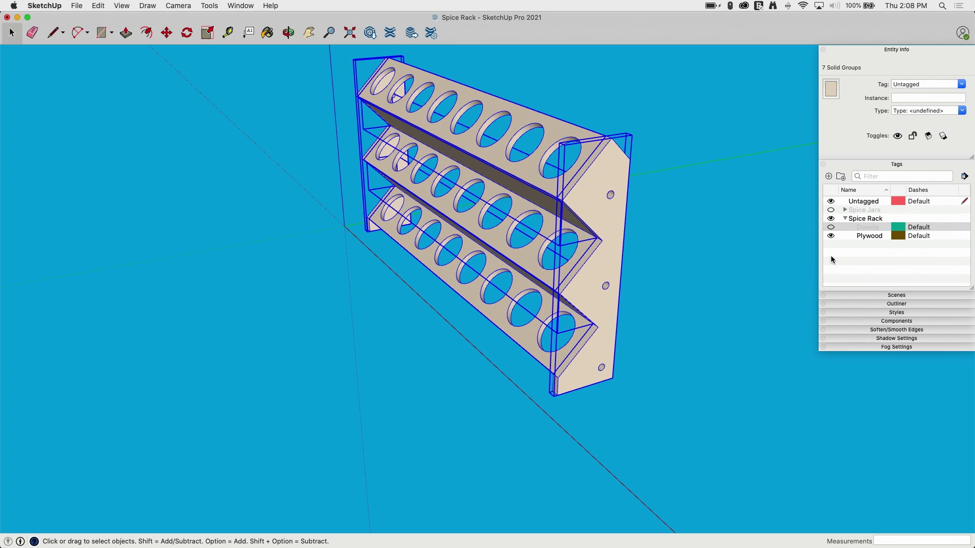
click(961, 84)
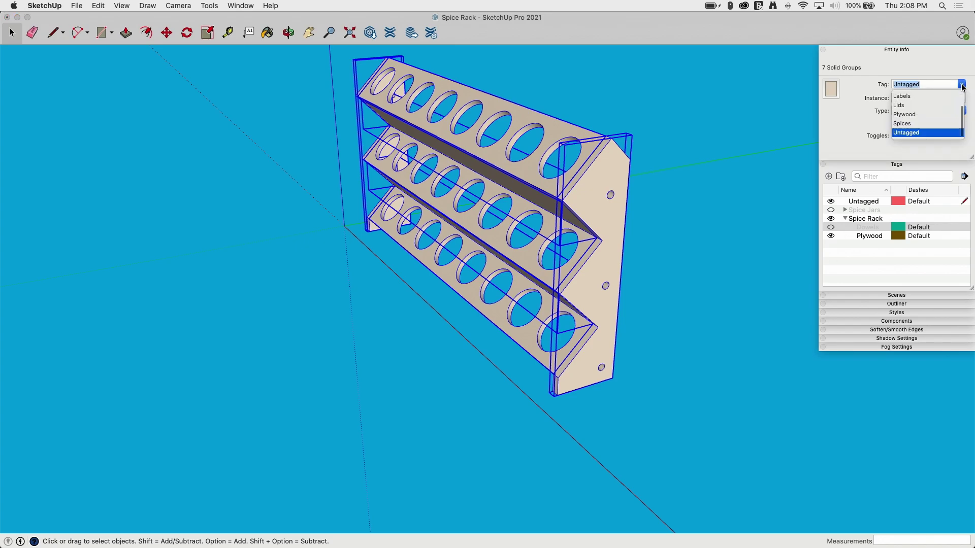
click(916, 116)
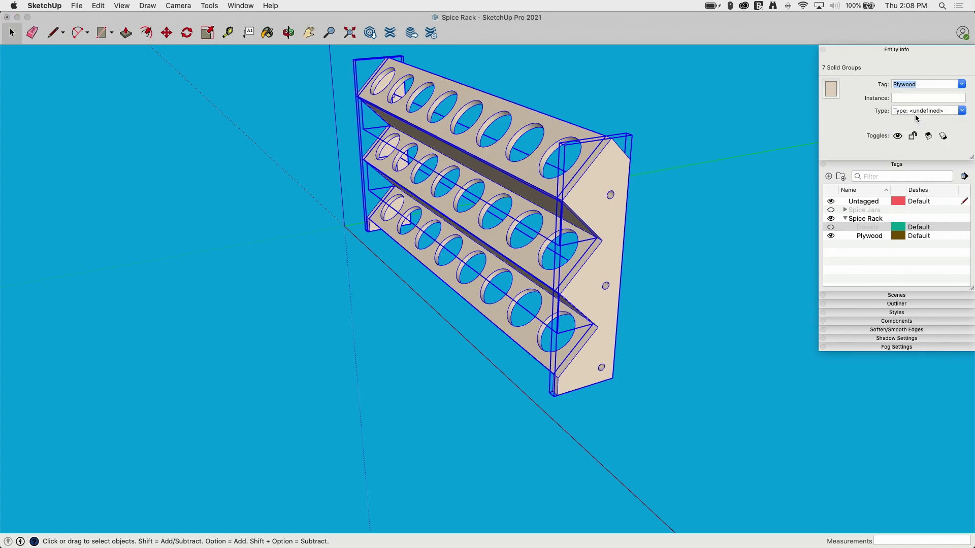
Toggle the Plywood tag off and on, show the Dowels tag again, and collapse the Spice Rack folder
click(832, 236)
click(831, 226)
click(831, 218)
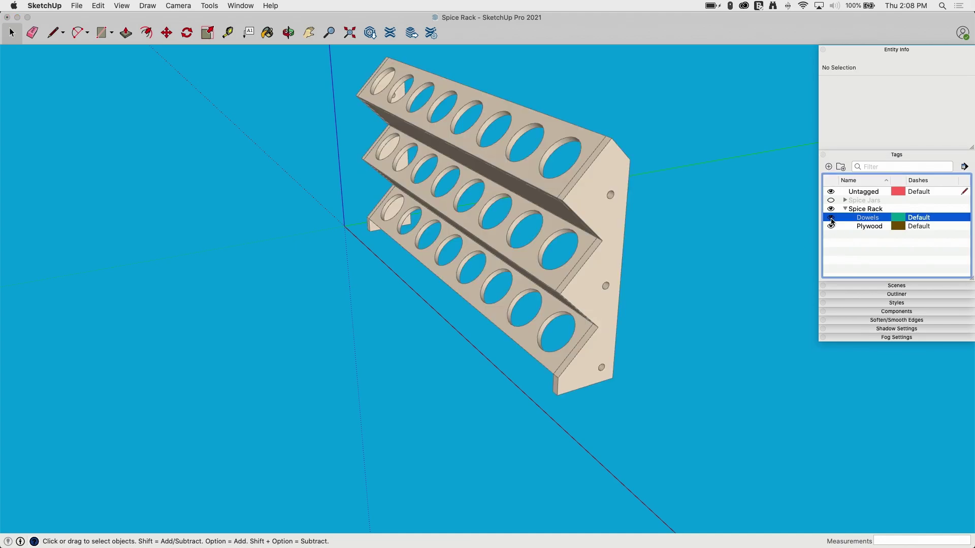
click(845, 209)
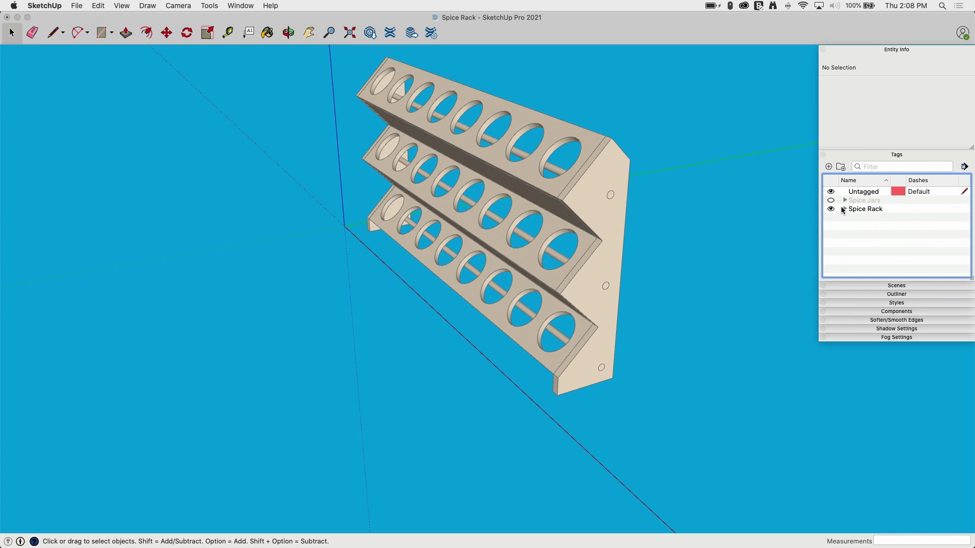
Toggle the Spice Jars and Spice Rack folders' visibility in turn, leaving both jars and rack displayed
click(831, 200)
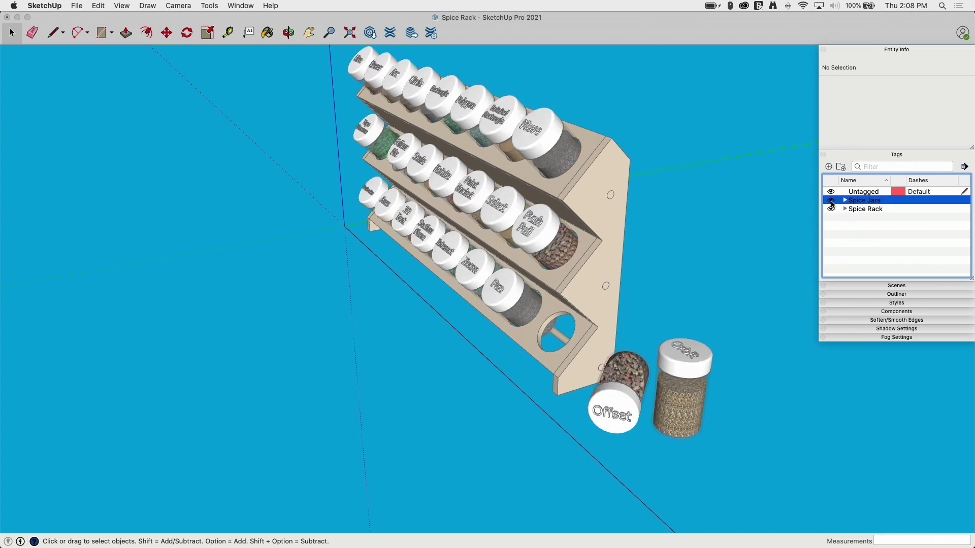
click(832, 201)
click(832, 201)
click(832, 209)
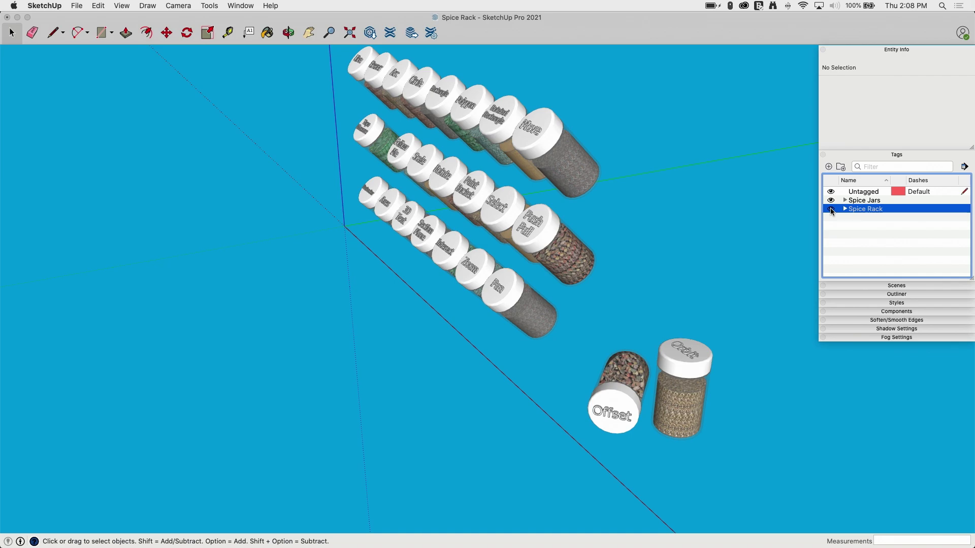
click(831, 209)
middle_drag(675, 213, 745, 299)
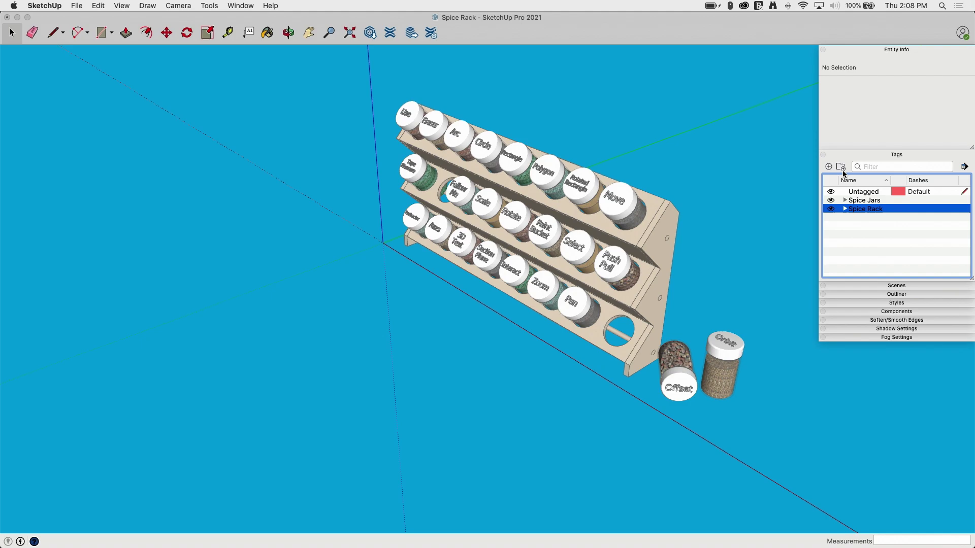
click(857, 231)
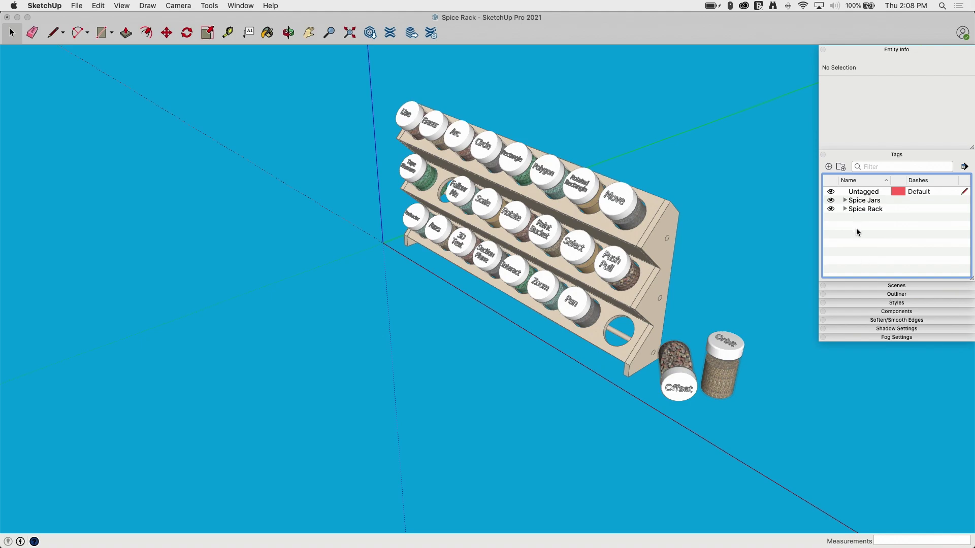
Create a new tag folder whose name begins "Spice Rack an", alongside the Spice Jars and Spice Rack folders
click(841, 167)
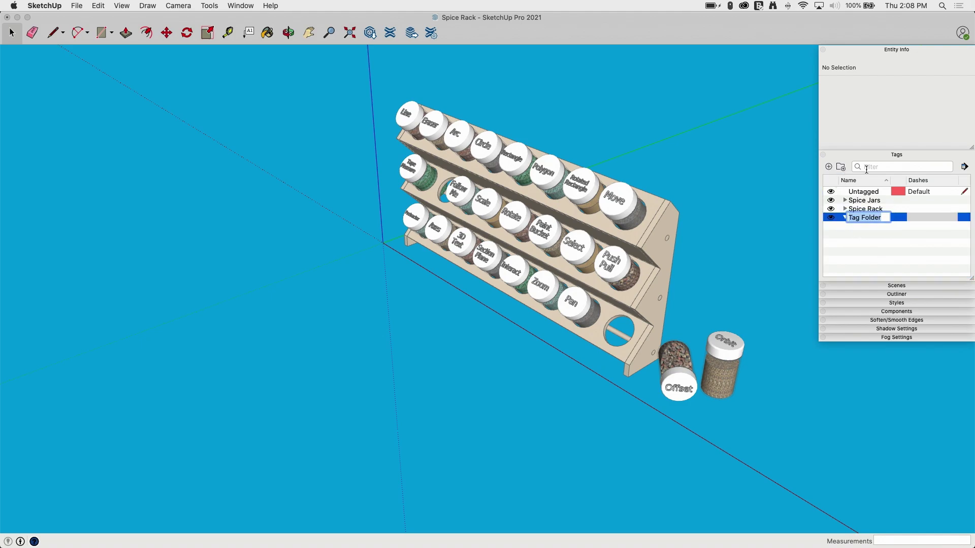
text(Rack a)
key(Return)
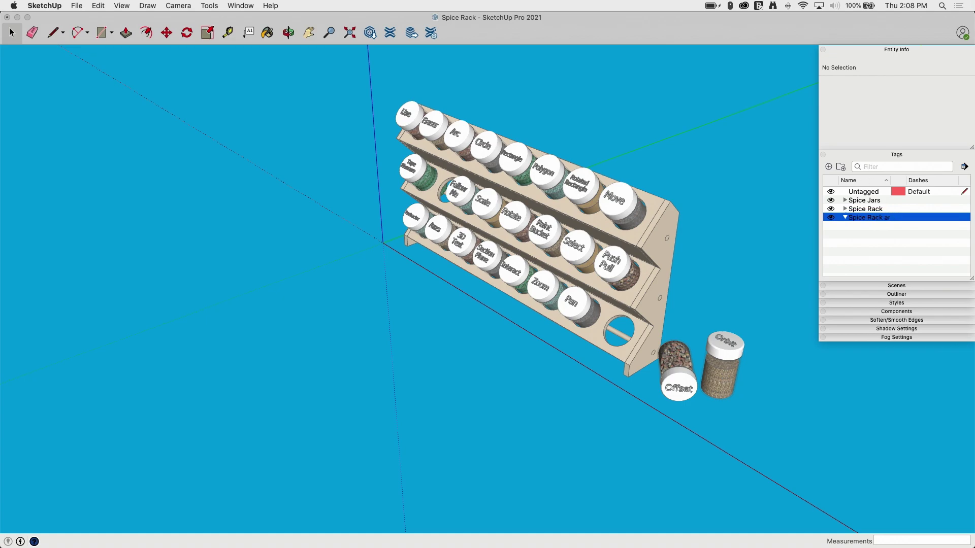
click(894, 230)
click(898, 180)
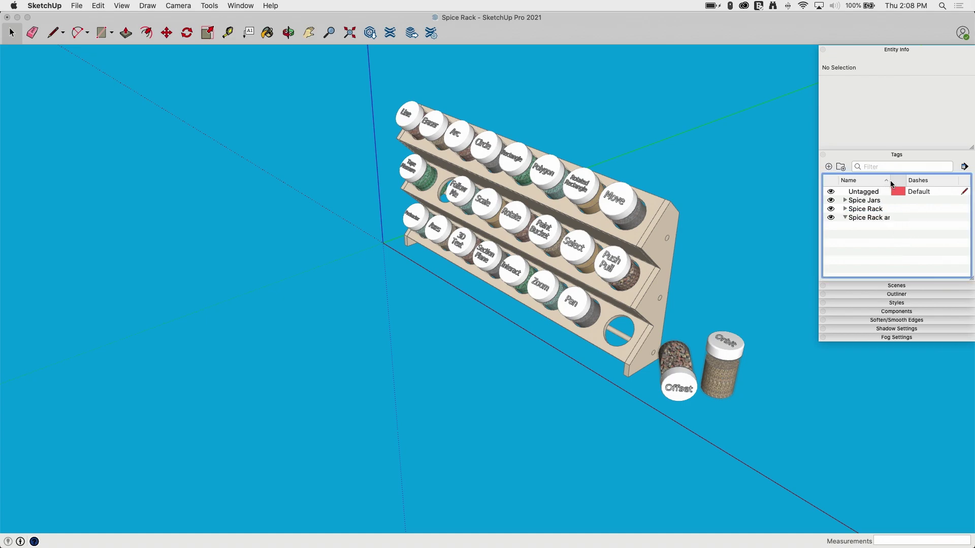
Nest the Spice Jars and Spice Rack folders together inside the new parent folder and collapse it
click(863, 201)
shift+click(863, 208)
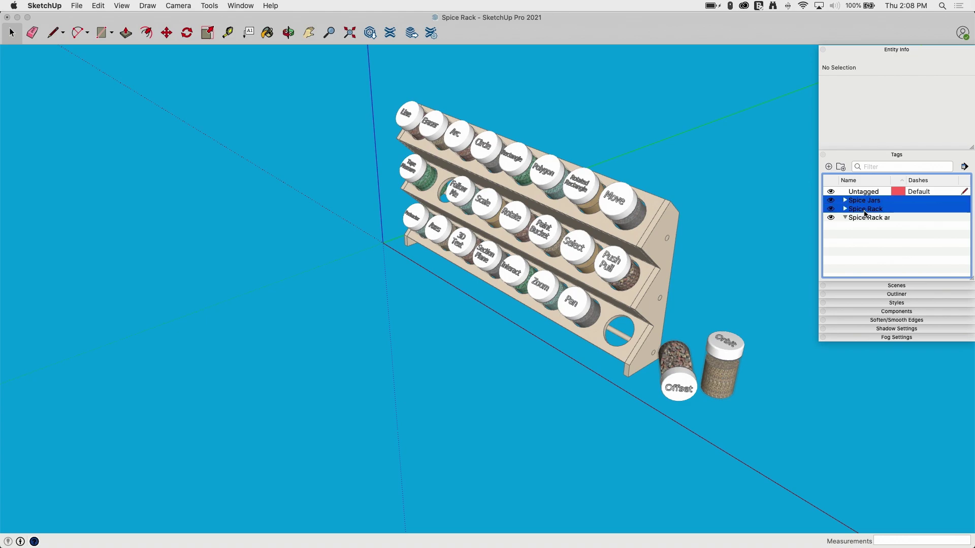
drag(861, 206, 863, 226)
click(845, 200)
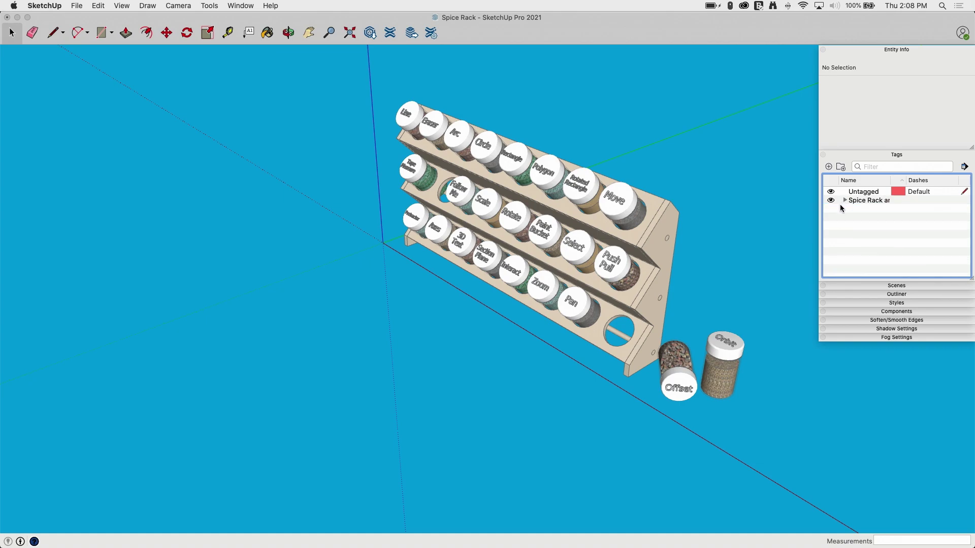
Toggle the parent folder's visibility to check that it controls the whole model, leaving it displayed
click(832, 201)
click(832, 201)
click(831, 201)
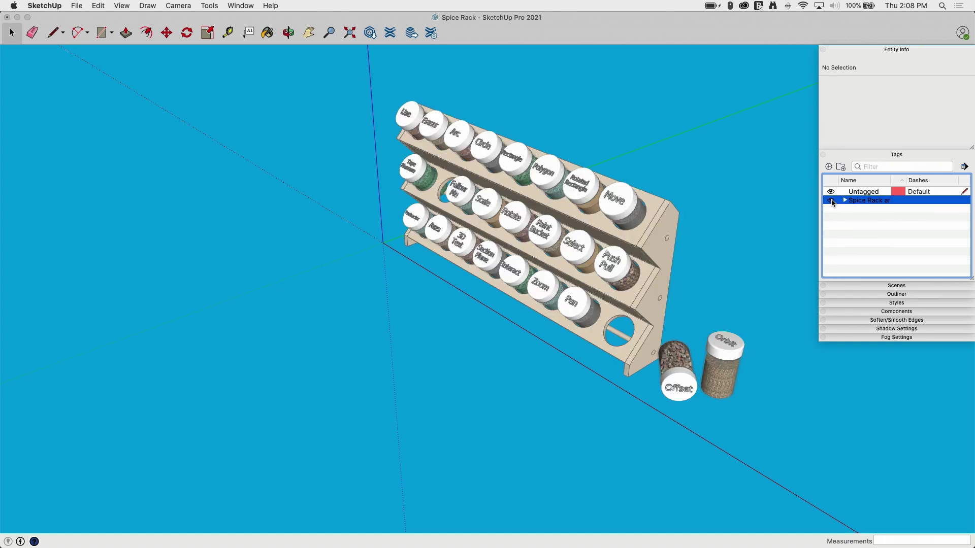
Expand the parent folder and both nested folders, and enlarge the tag list to fit all their tags
click(845, 200)
click(853, 209)
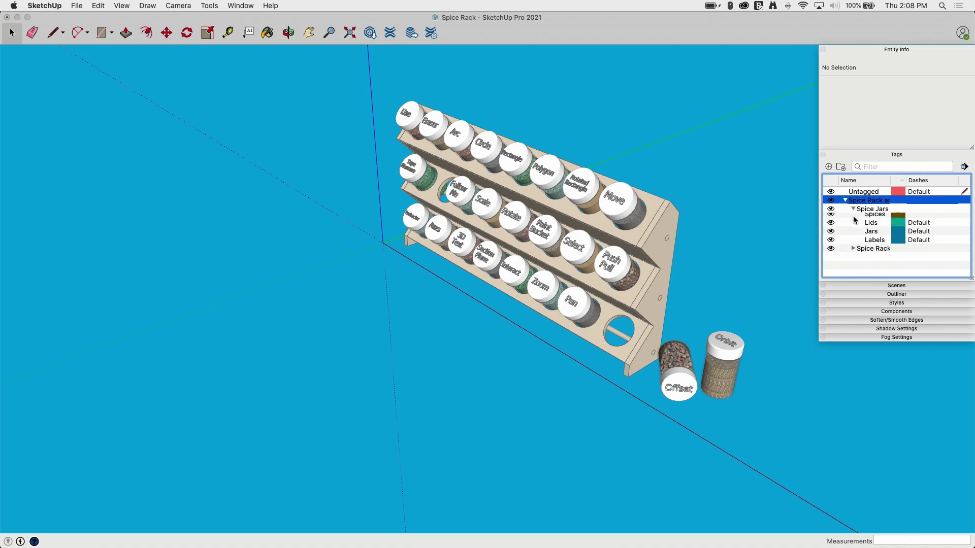
click(853, 252)
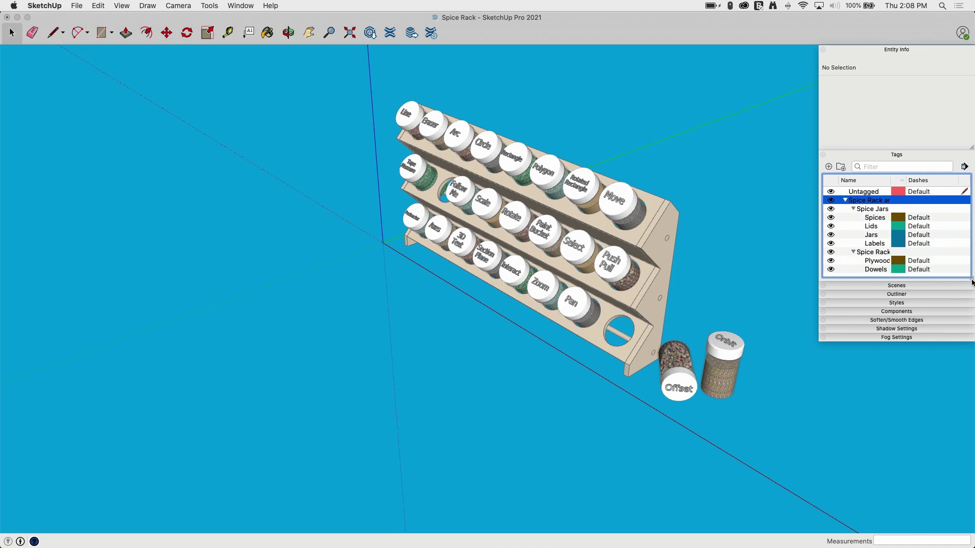
drag(973, 282, 971, 294)
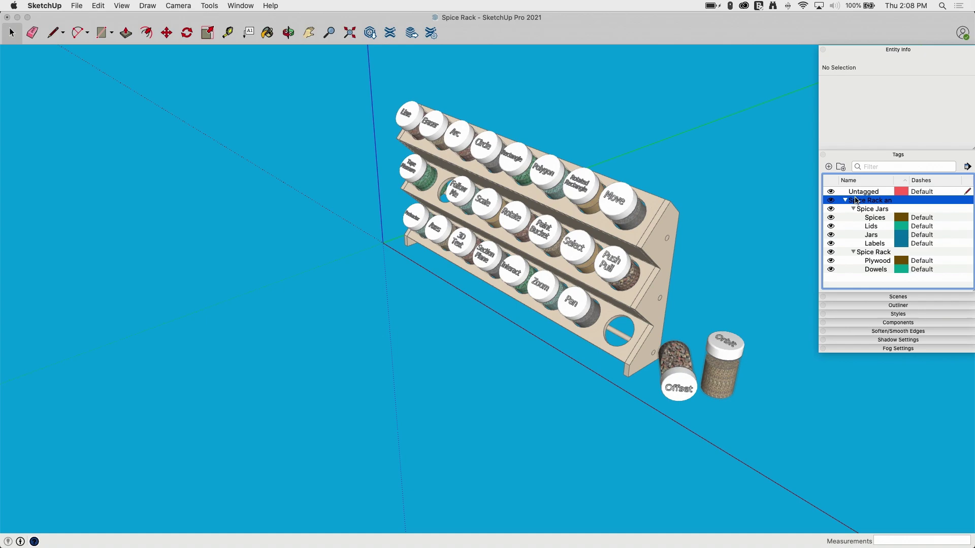
Toggle the Lids tag and the nested Spice Jars folder off and on in turn, and go to the next scene view
click(831, 226)
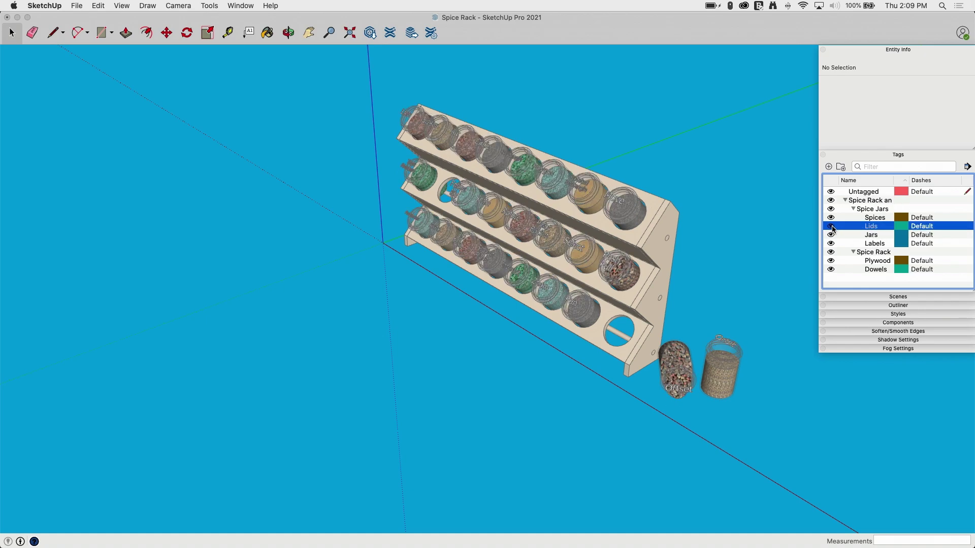
click(831, 227)
click(831, 209)
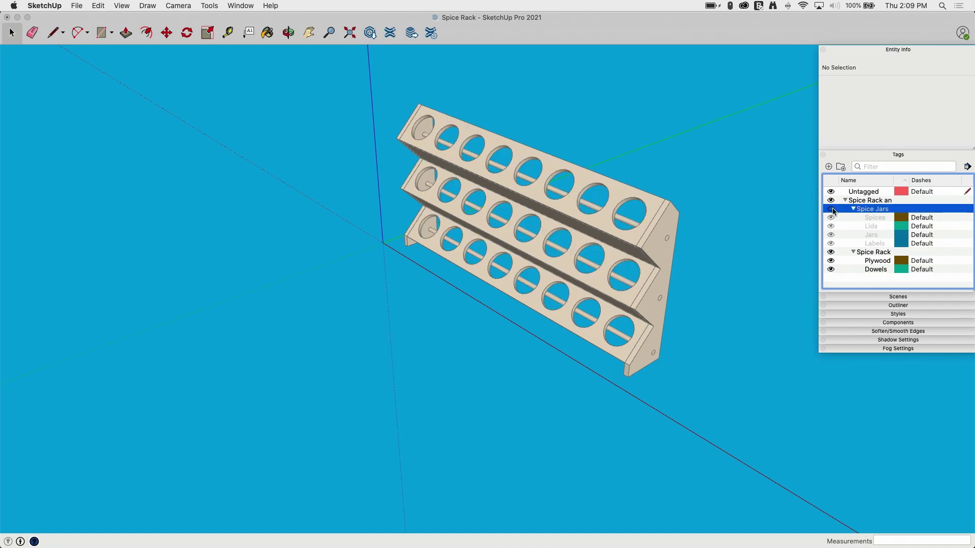
click(831, 209)
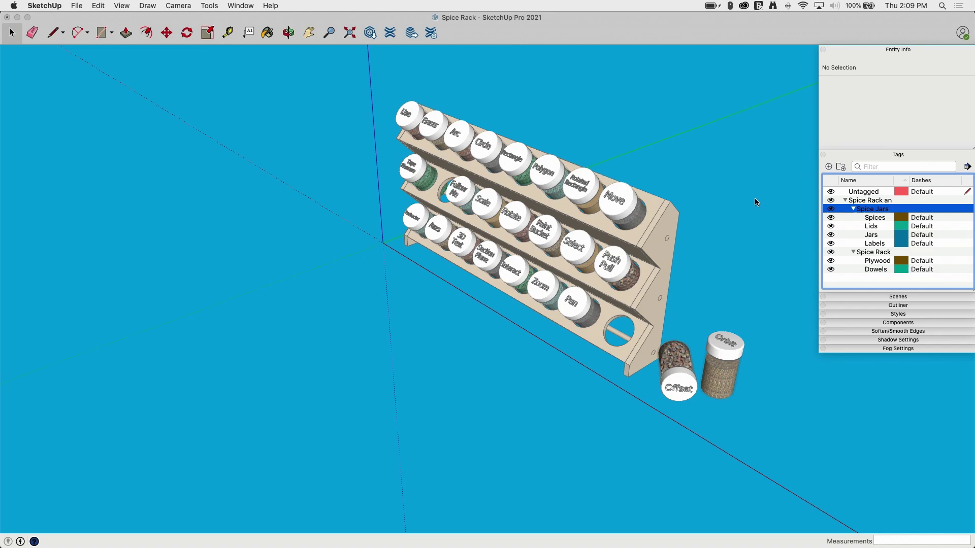
key(Page_Down)
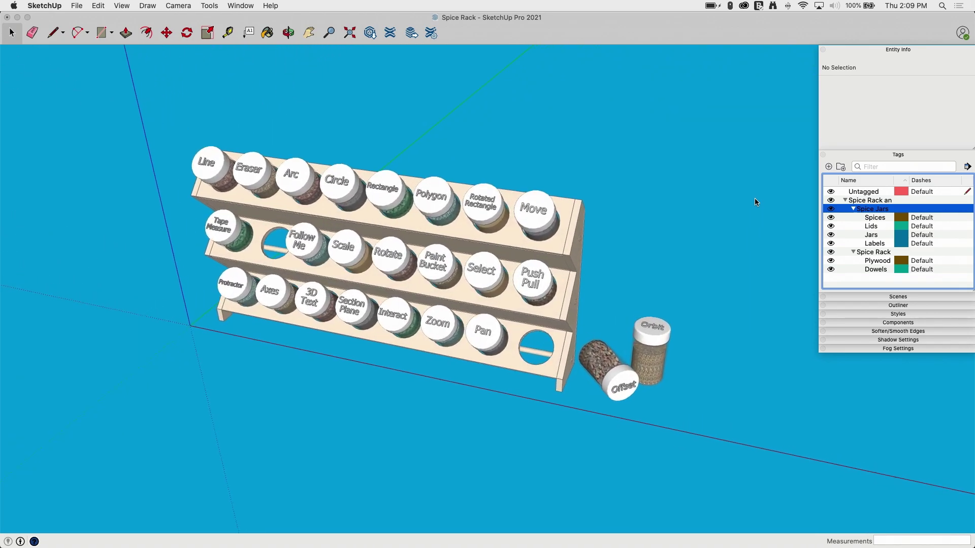